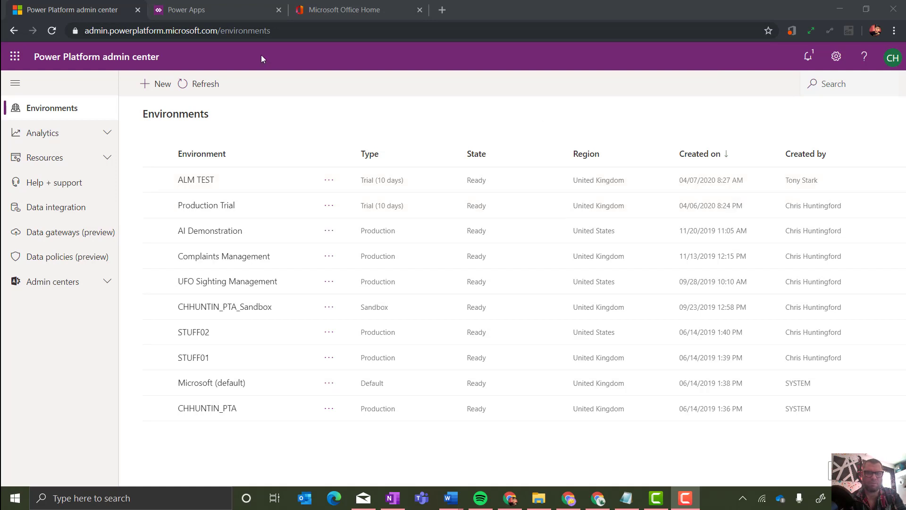
Start a new environment named 'Trial' with the Trial environment type.
{"action": "left_click", "coordinate": [160, 84]}
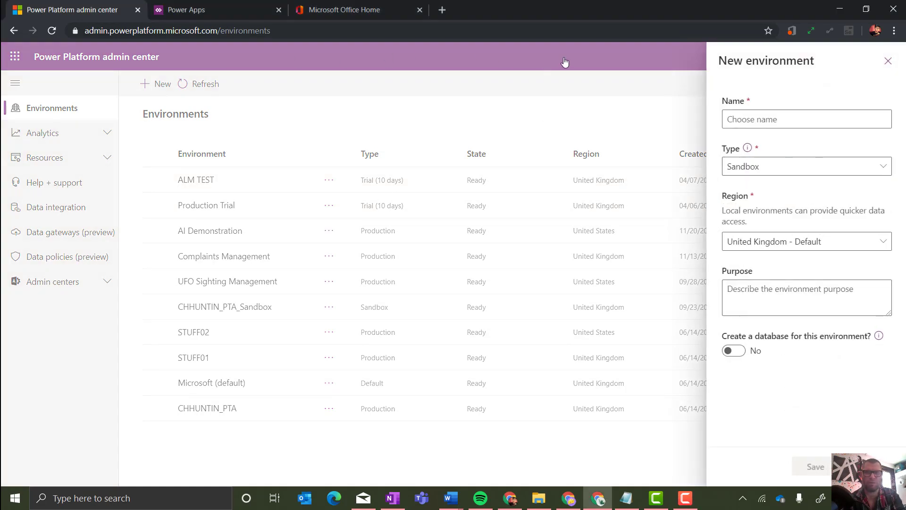
{"action": "left_click", "coordinate": [758, 115]}
{"action": "type", "text": "T"}
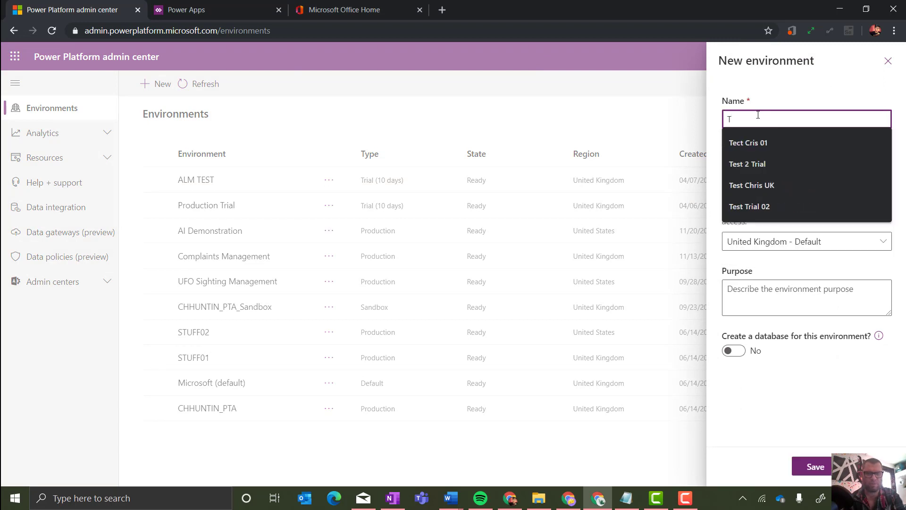
{"action": "type", "text": "rial"}
{"action": "key", "text": "Tab"}
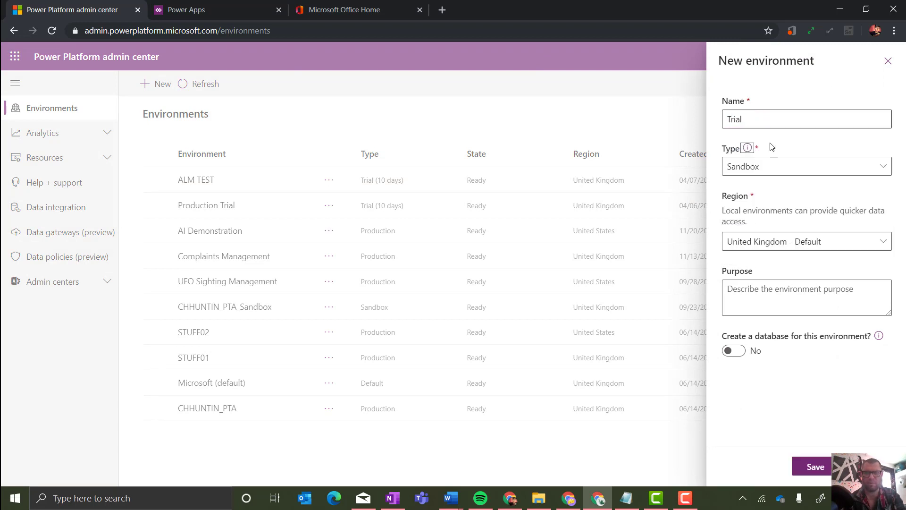
{"action": "left_click", "coordinate": [773, 176]}
{"action": "left_click", "coordinate": [761, 227]}
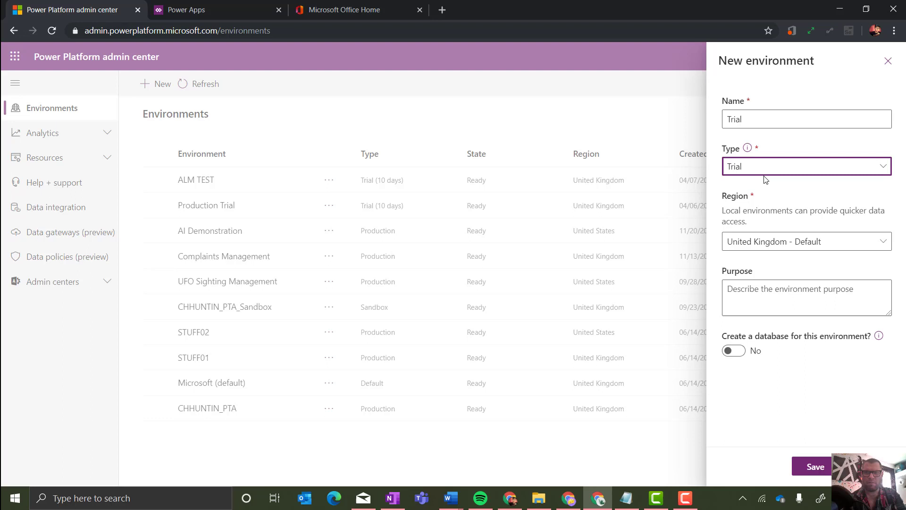
Add a database with sample apps and data, then abandon creation after the trial-limit error.
{"action": "left_click", "coordinate": [743, 351]}
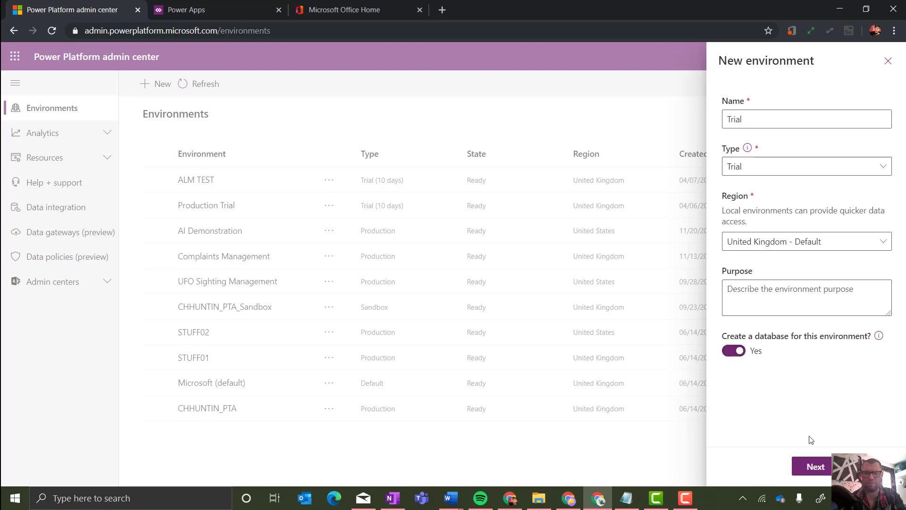
{"action": "left_click", "coordinate": [815, 467]}
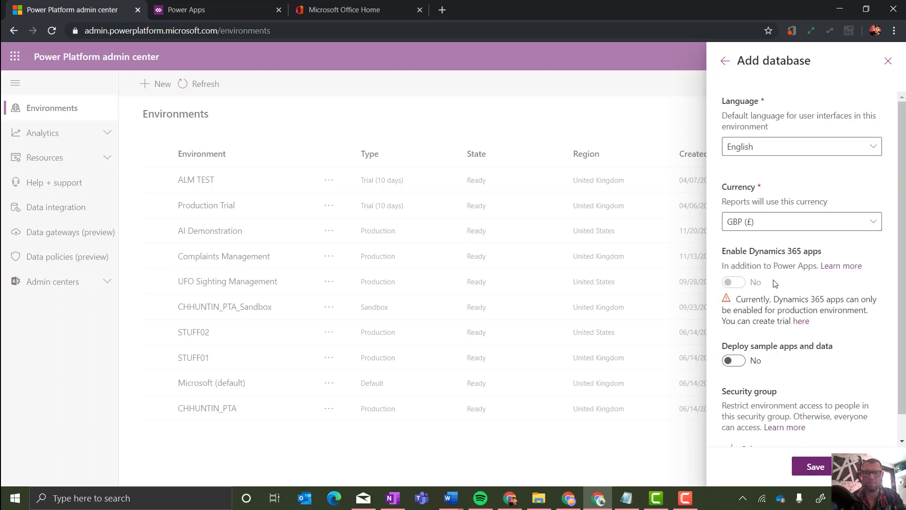
{"action": "left_click", "coordinate": [733, 361]}
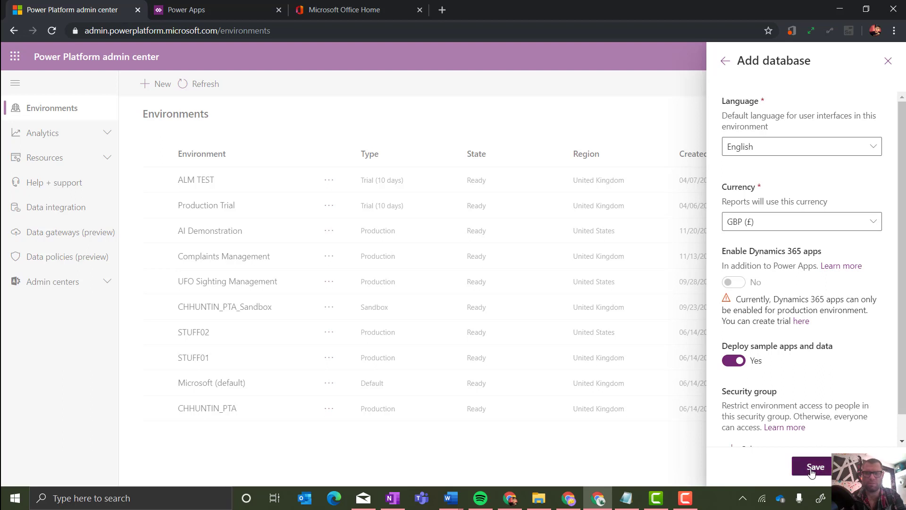
{"action": "left_click", "coordinate": [814, 467]}
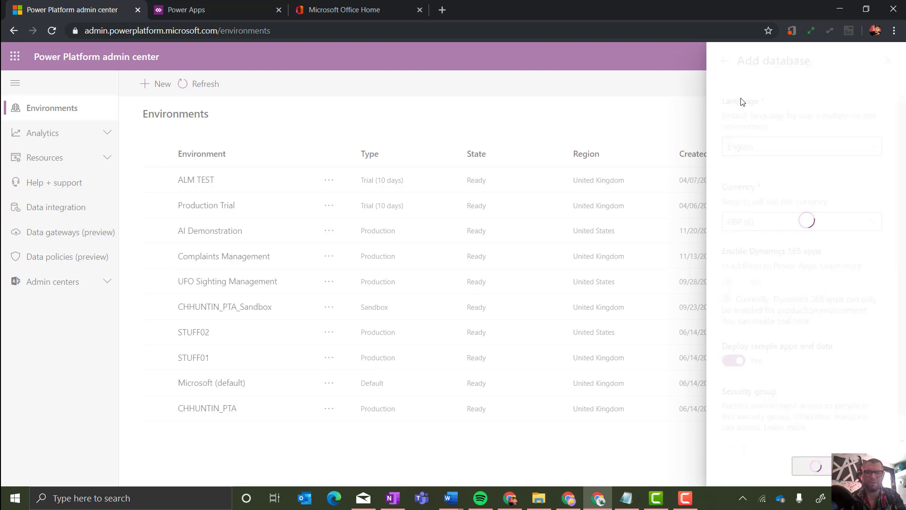
{"action": "left_click_drag", "start_coordinate": [741, 92], "coordinate": [824, 104]}
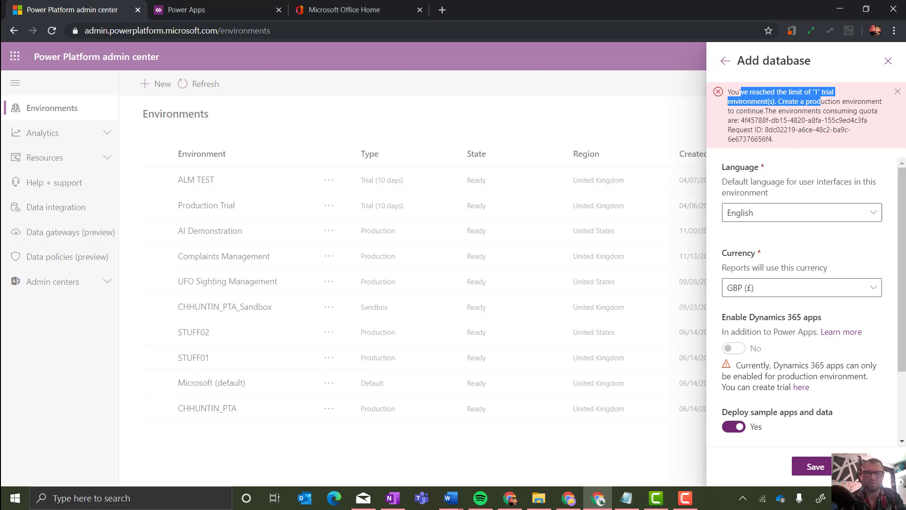
{"action": "left_click", "coordinate": [888, 60]}
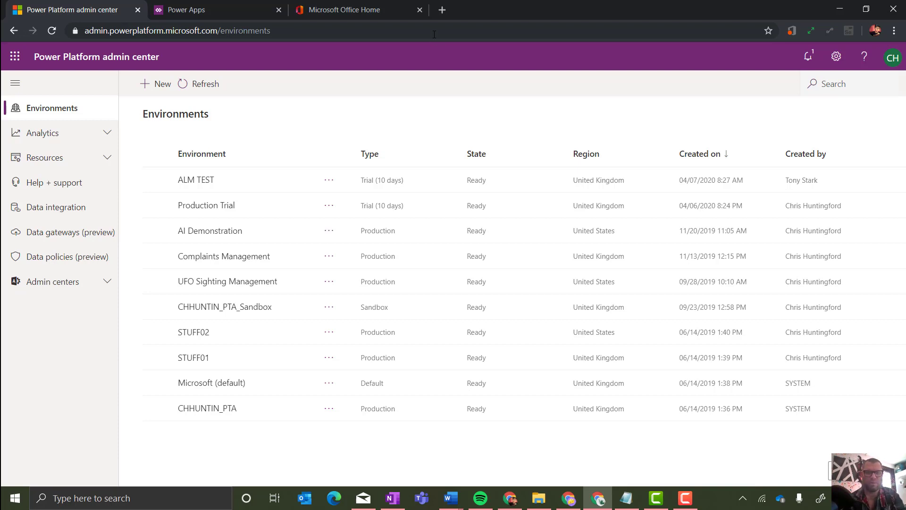
In the Microsoft 365 admin center, open Users > Active users and start Add a user.
{"action": "left_click", "coordinate": [350, 13]}
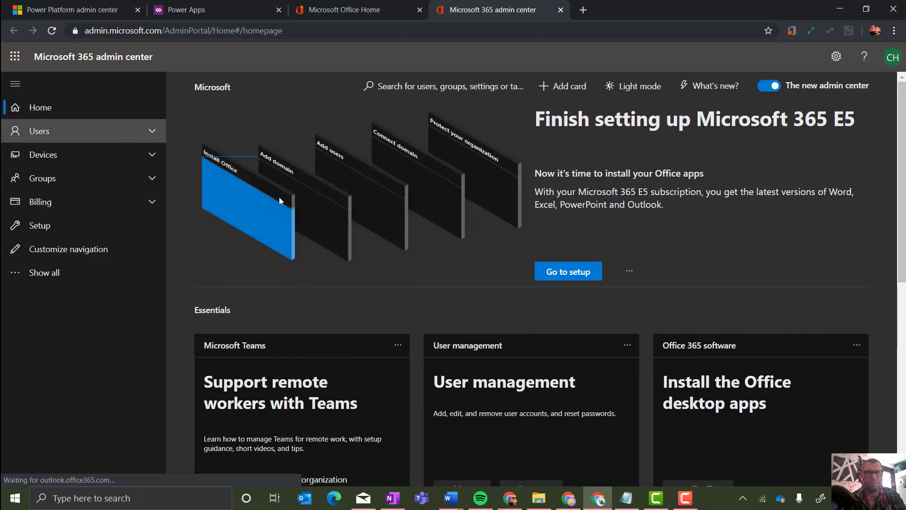
{"action": "left_click", "coordinate": [152, 138]}
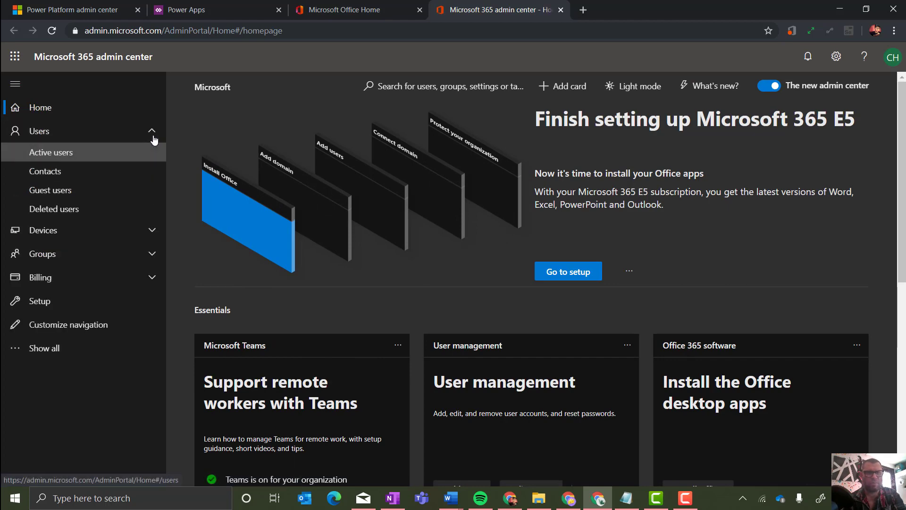
{"action": "left_click", "coordinate": [99, 156]}
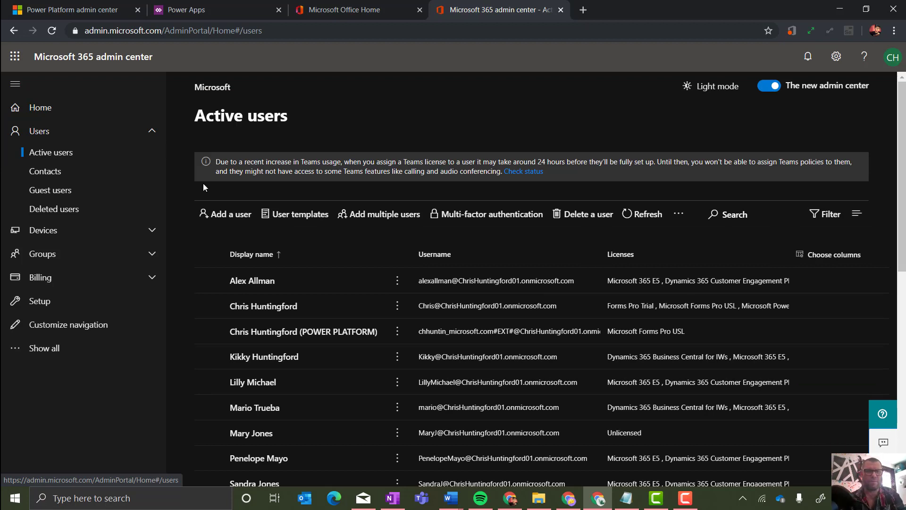
{"action": "left_click", "coordinate": [236, 216]}
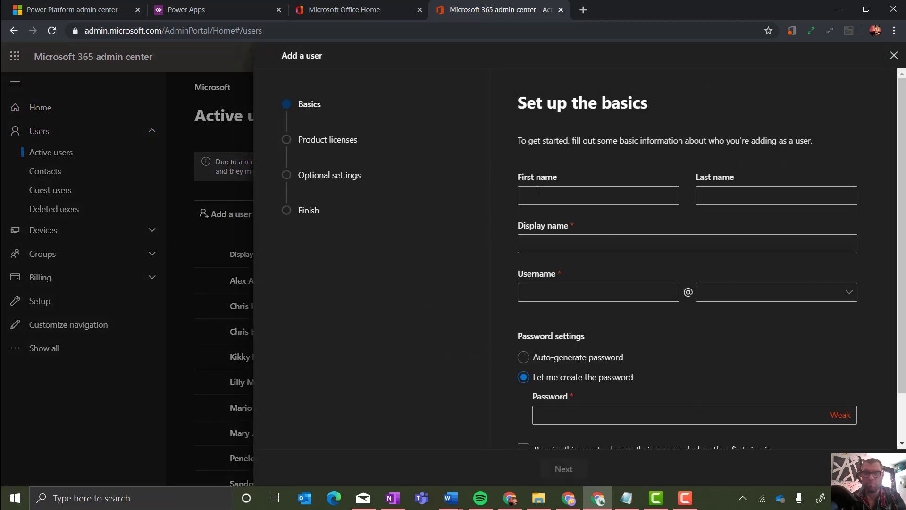
Enter the new user's first and last name, a custom username and a custom password, then continue.
{"action": "left_click", "coordinate": [538, 189]}
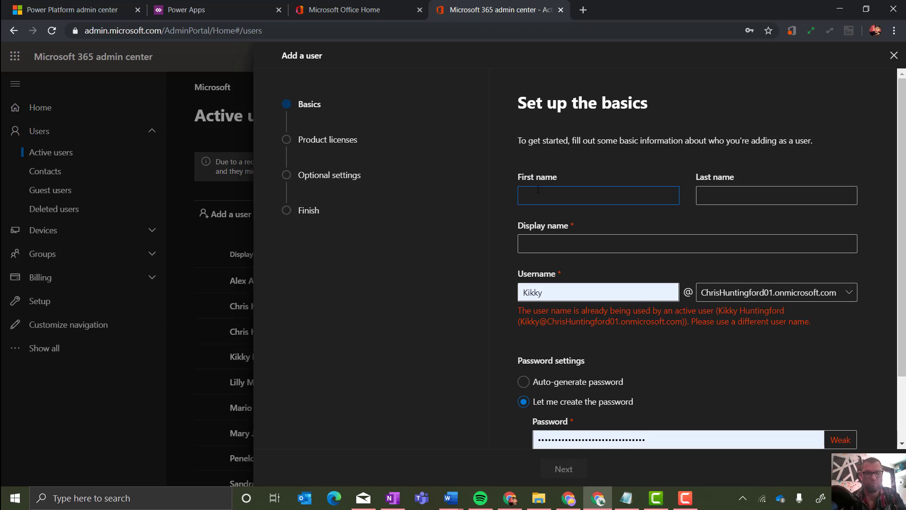
{"action": "left_click", "coordinate": [696, 195]}
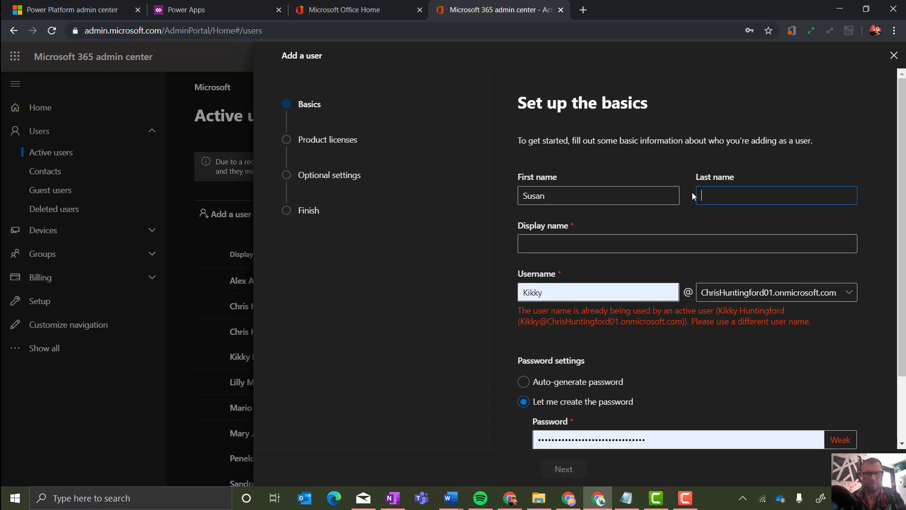
{"action": "key", "text": "Tab"}
{"action": "double_click", "coordinate": [573, 293]}
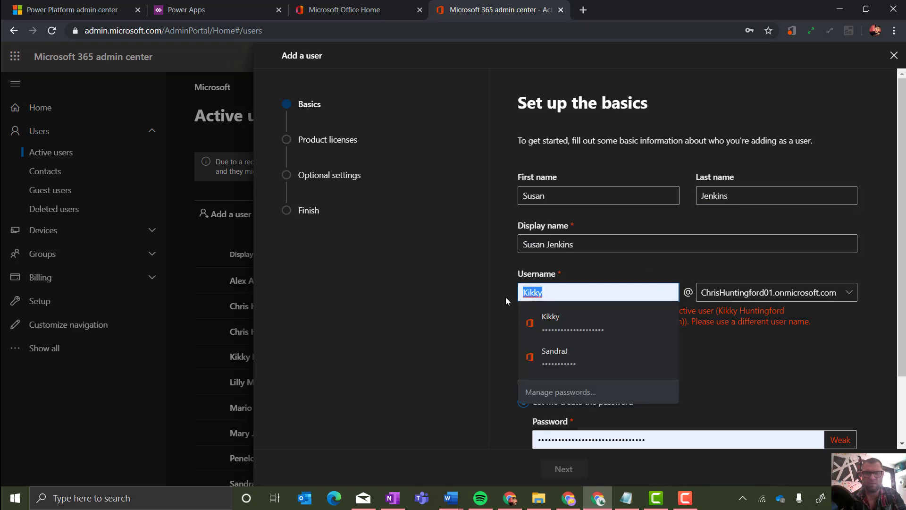
{"action": "type", "text": "SusanJ"}
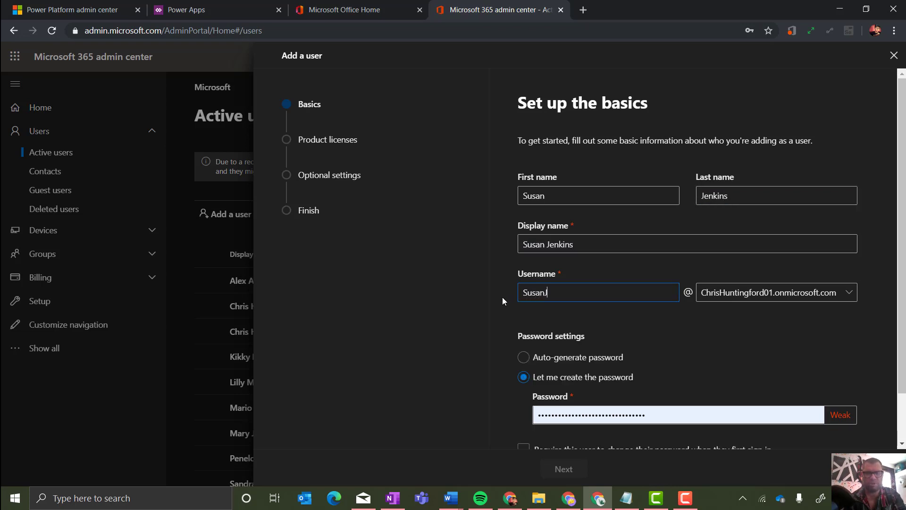
{"action": "double_click", "coordinate": [667, 410]}
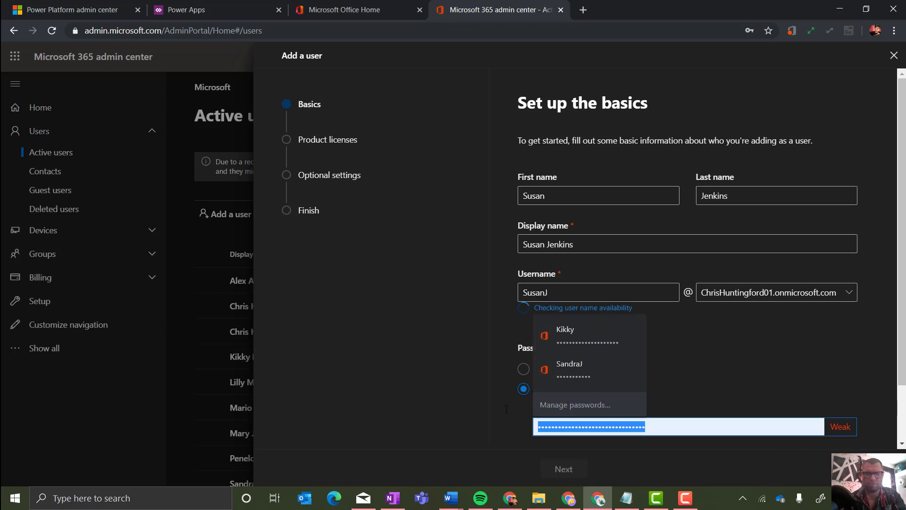
{"action": "type", "text": "Pa$$w0rd"}
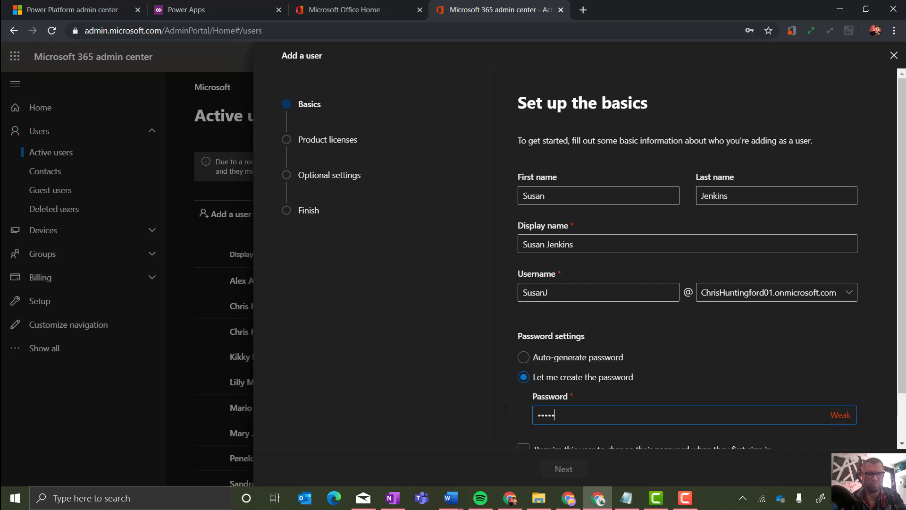
{"action": "type", "text": "12"}
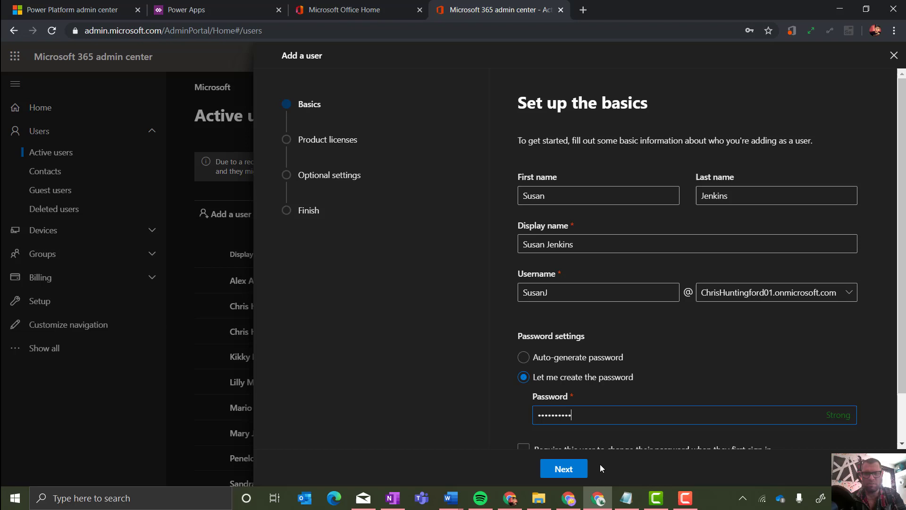
{"action": "left_click", "coordinate": [565, 469]}
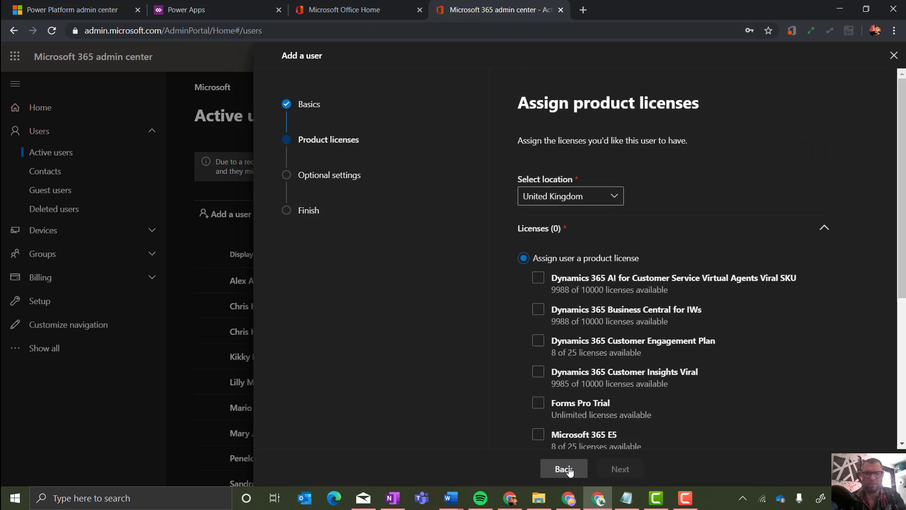
Tick the Microsoft 365 E5 and Dynamics 365 Customer Engagement Plan licences and continue.
{"action": "left_click_drag", "start_coordinate": [902, 184], "coordinate": [904, 263]}
{"action": "left_click", "coordinate": [538, 294]}
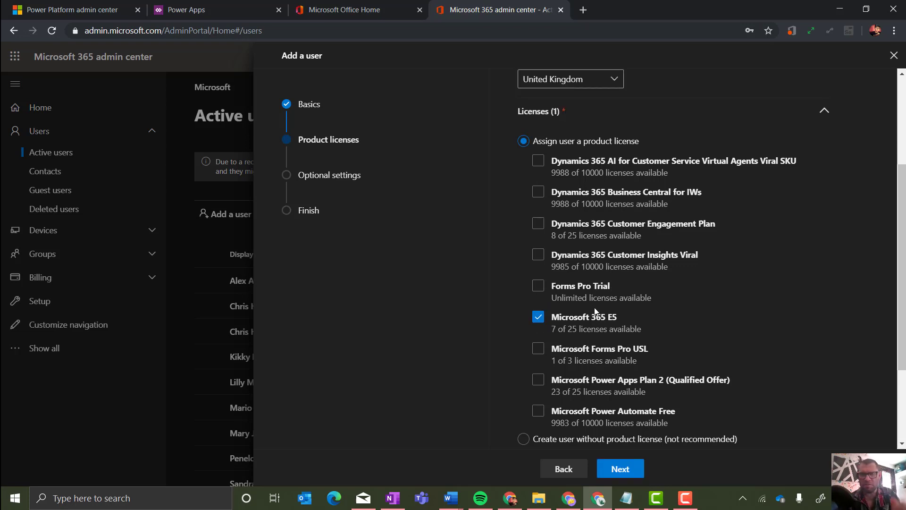
{"action": "left_click", "coordinate": [538, 225]}
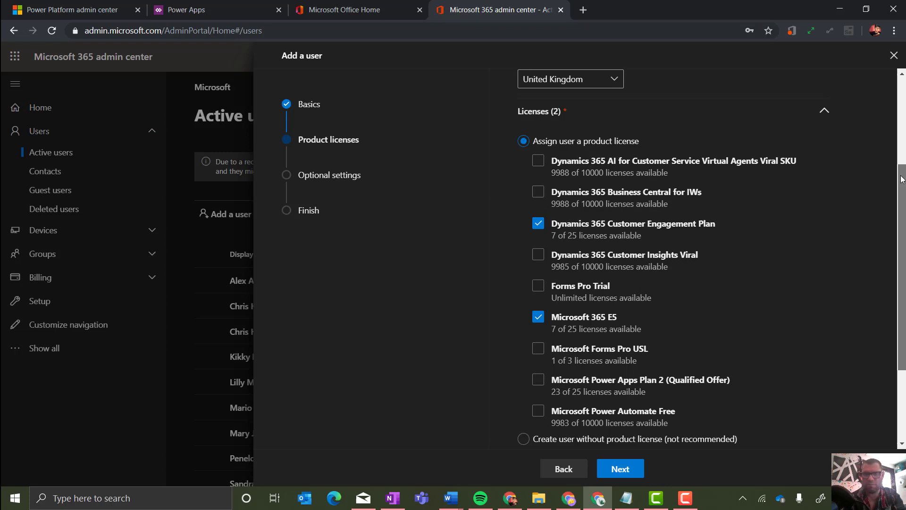
{"action": "scroll", "coordinate": [754, 352], "scroll_direction": "down", "scroll_amount": 3}
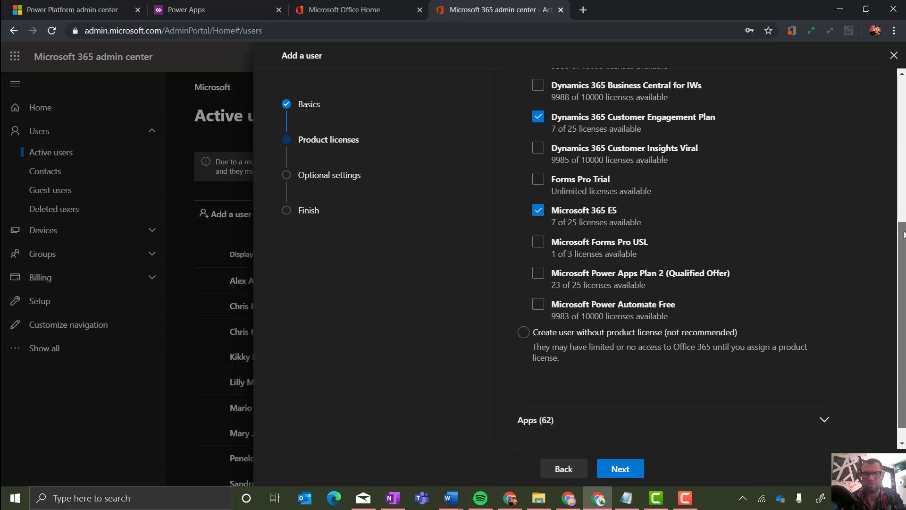
{"action": "left_click", "coordinate": [618, 468]}
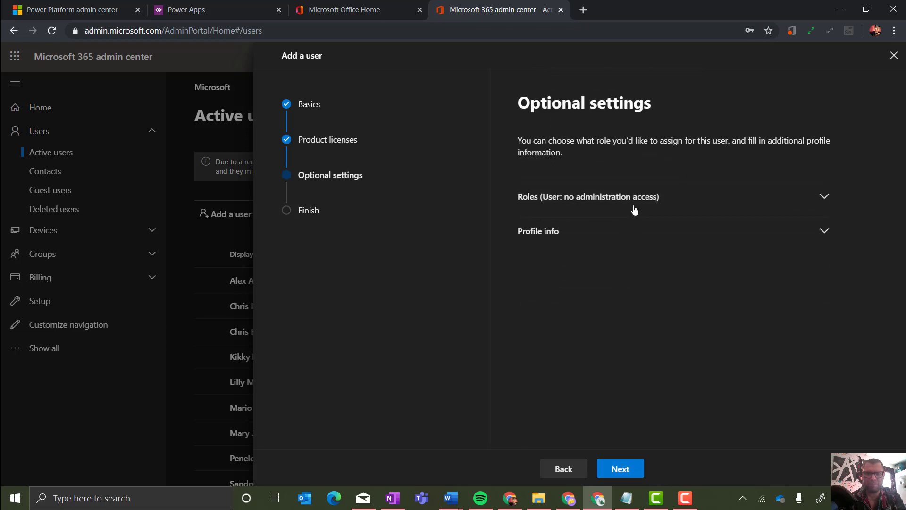
Under Roles, grant Admin center access with the Global admin role and finish adding the user.
{"action": "left_click", "coordinate": [642, 205]}
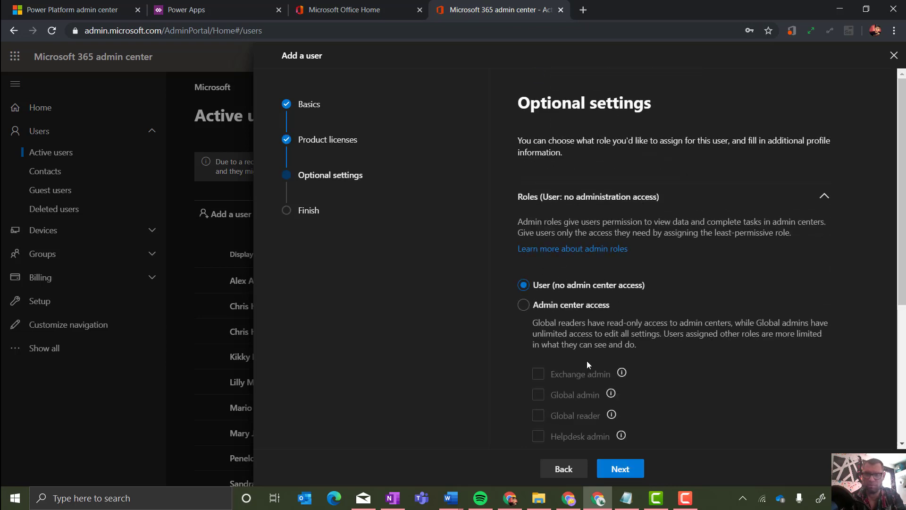
{"action": "left_click", "coordinate": [524, 305]}
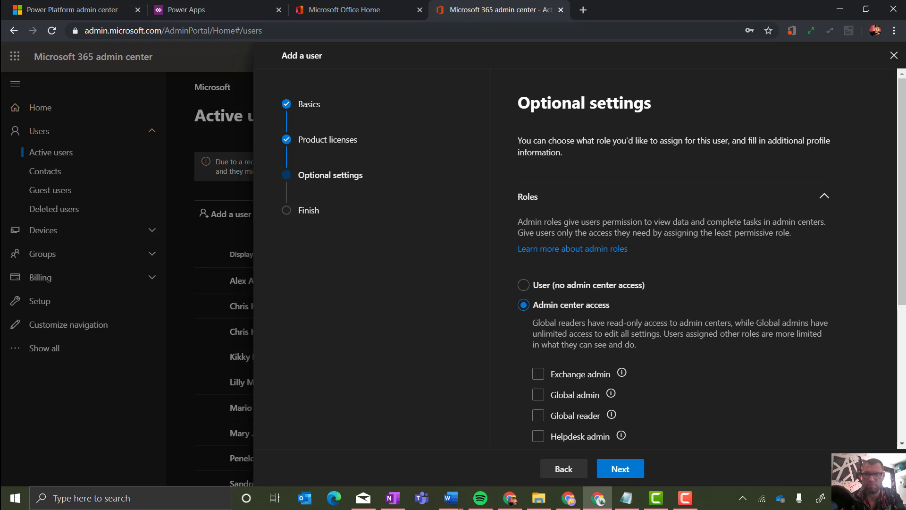
{"action": "scroll", "coordinate": [904, 340], "scroll_direction": "down", "scroll_amount": 3}
{"action": "scroll", "coordinate": [904, 340], "scroll_direction": "down", "scroll_amount": 2}
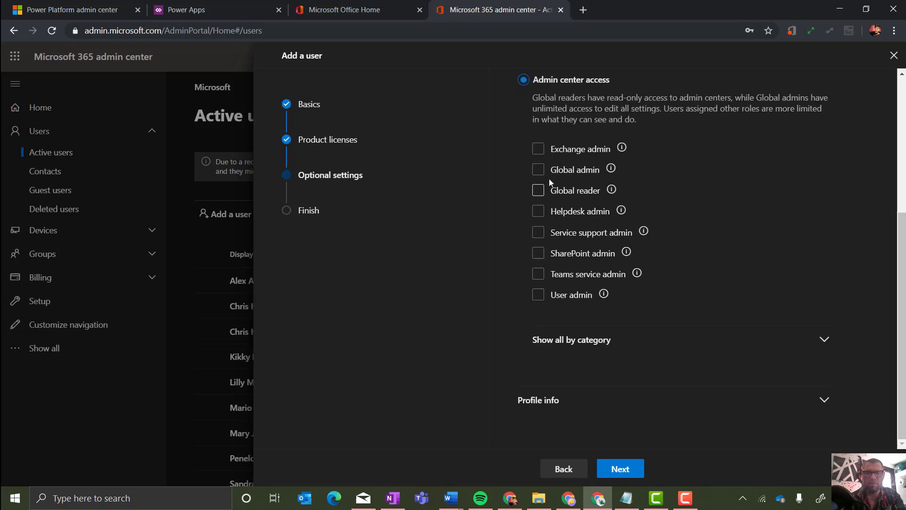
{"action": "left_click", "coordinate": [539, 171]}
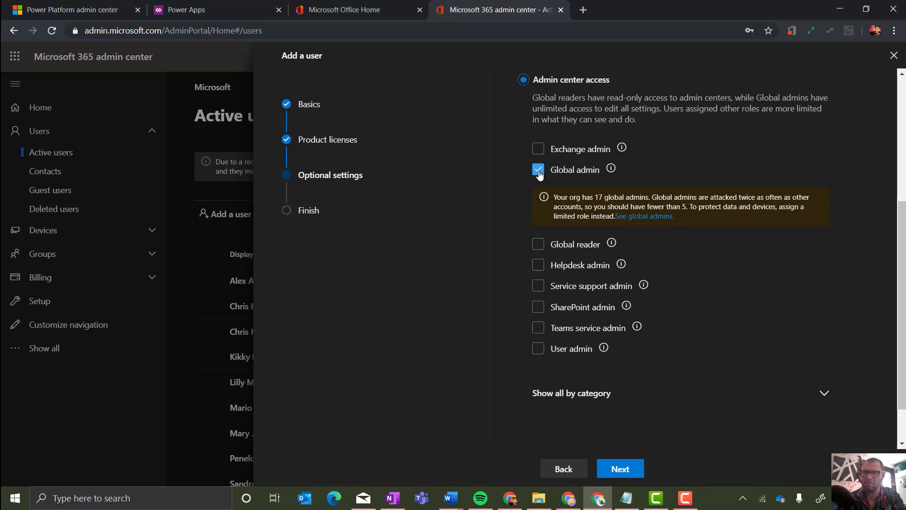
{"action": "left_click", "coordinate": [636, 472]}
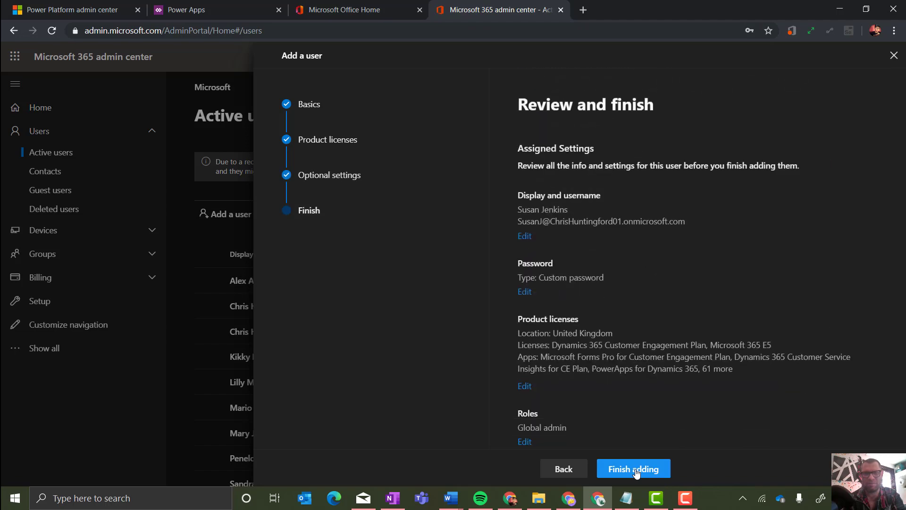
{"action": "left_click", "coordinate": [626, 472]}
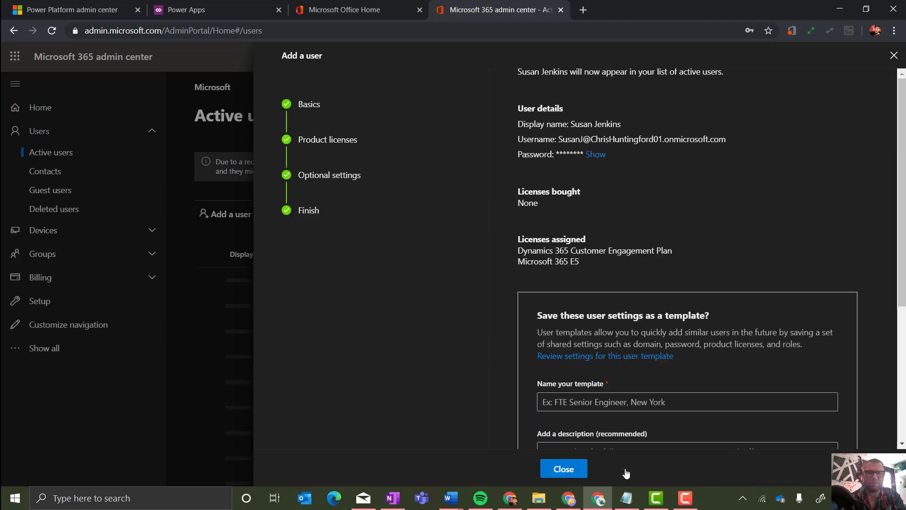
Open the new user from Active users and review their Licenses and Apps.
{"action": "left_click", "coordinate": [564, 468]}
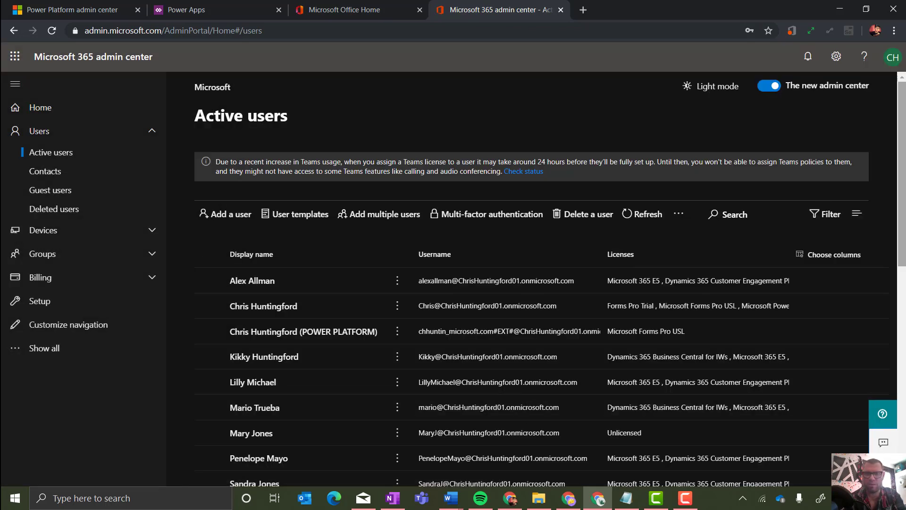
{"action": "left_click_drag", "start_coordinate": [903, 182], "coordinate": [904, 308]}
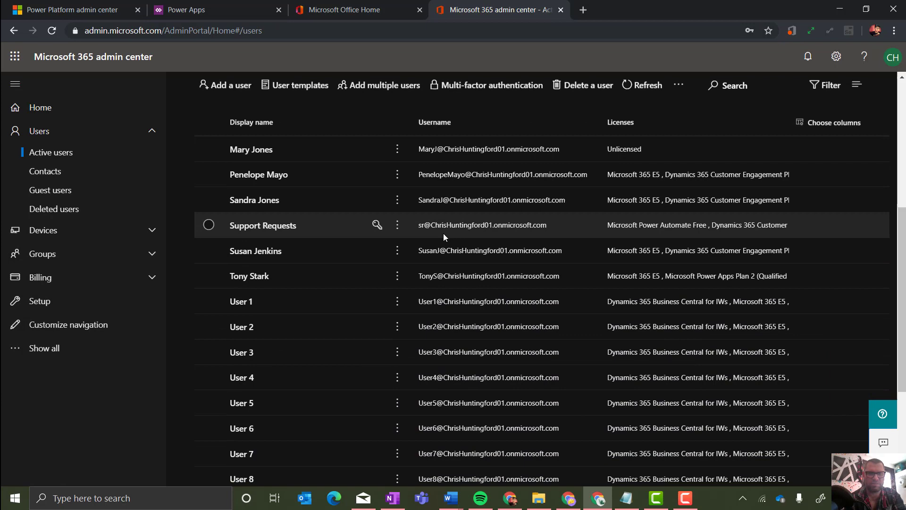
{"action": "left_click", "coordinate": [268, 253]}
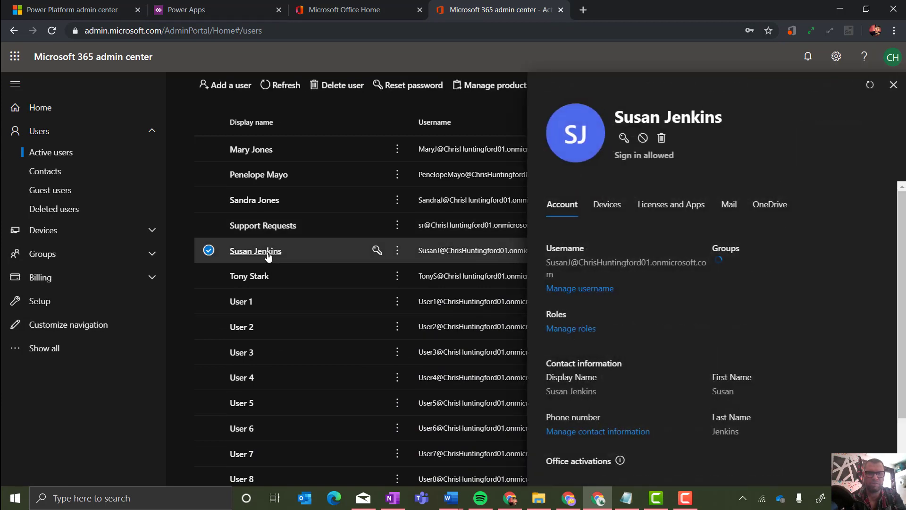
{"action": "left_click", "coordinate": [695, 208]}
{"action": "scroll", "coordinate": [725, 316], "scroll_direction": "down", "scroll_amount": 2}
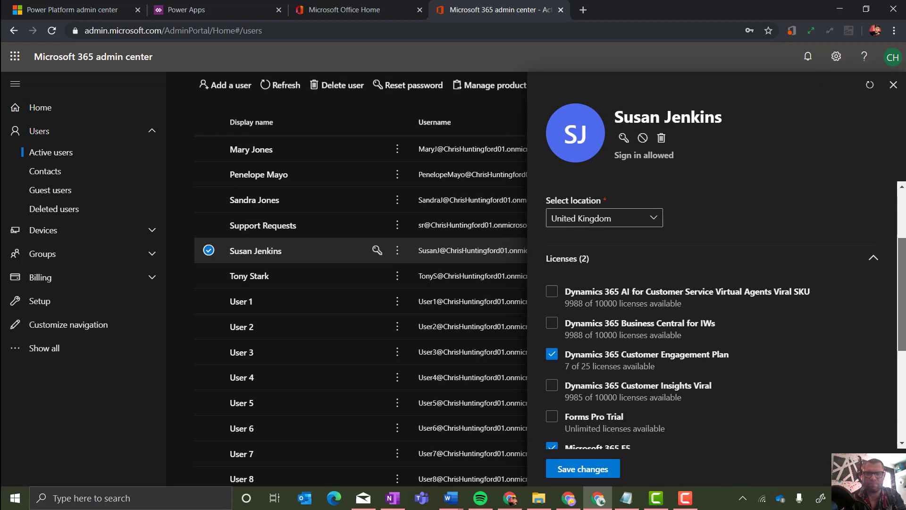
{"action": "scroll", "coordinate": [904, 268], "scroll_direction": "down", "scroll_amount": 1}
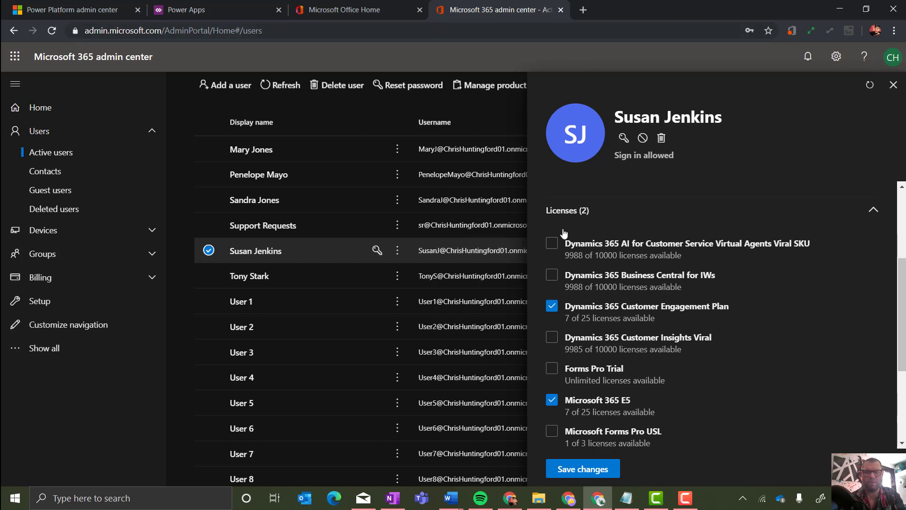
Switch to the Power Apps tab and open a new private browsing window.
{"action": "left_click", "coordinate": [227, 6]}
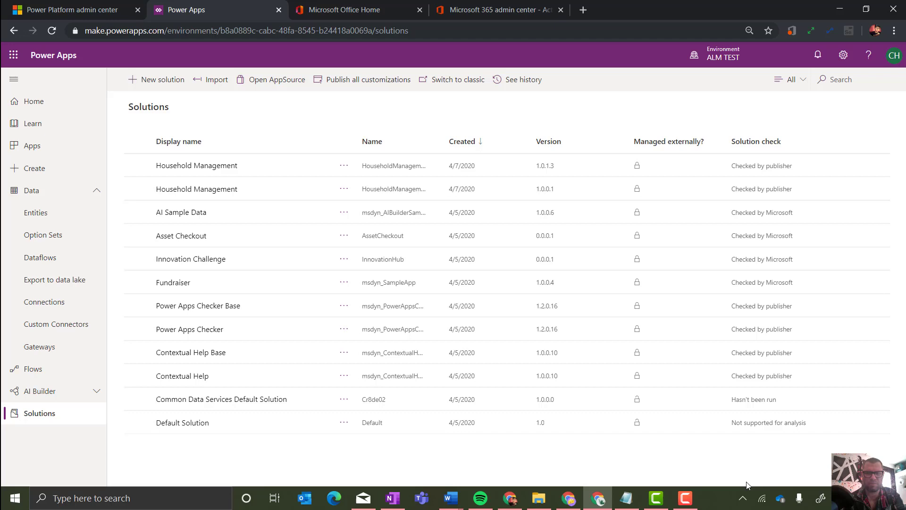
{"action": "left_click", "coordinate": [593, 502]}
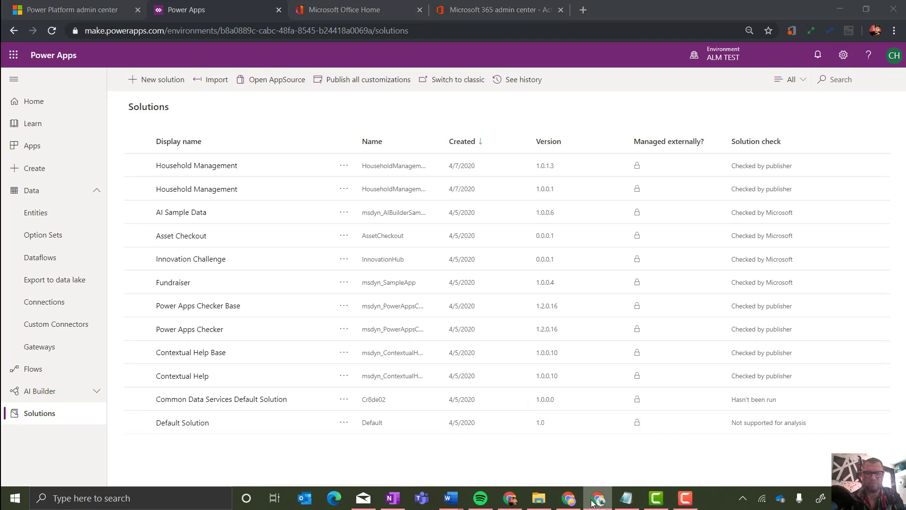
{"action": "right_click", "coordinate": [593, 502]}
{"action": "left_click", "coordinate": [592, 412]}
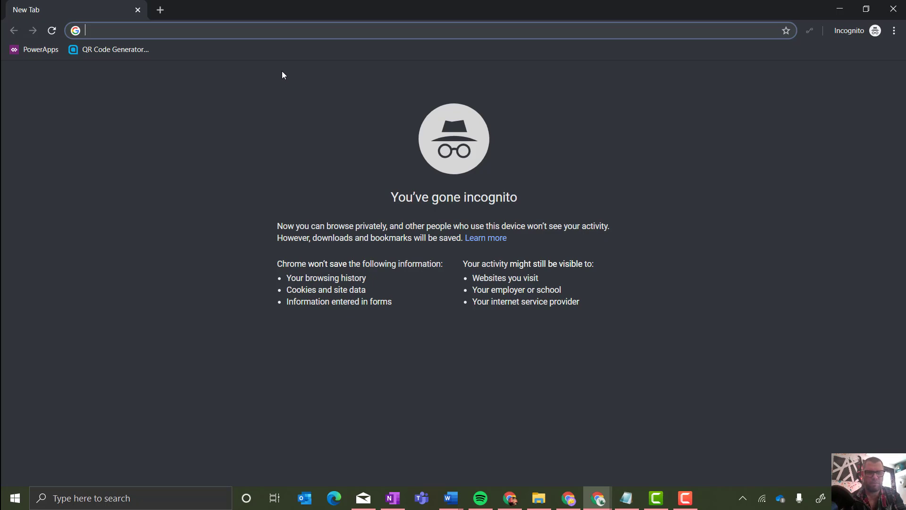
Go to the Office portal and sign in with the new user's username and password.
{"action": "type", "text": "Portal.office.com"}
{"action": "key", "text": "Return"}
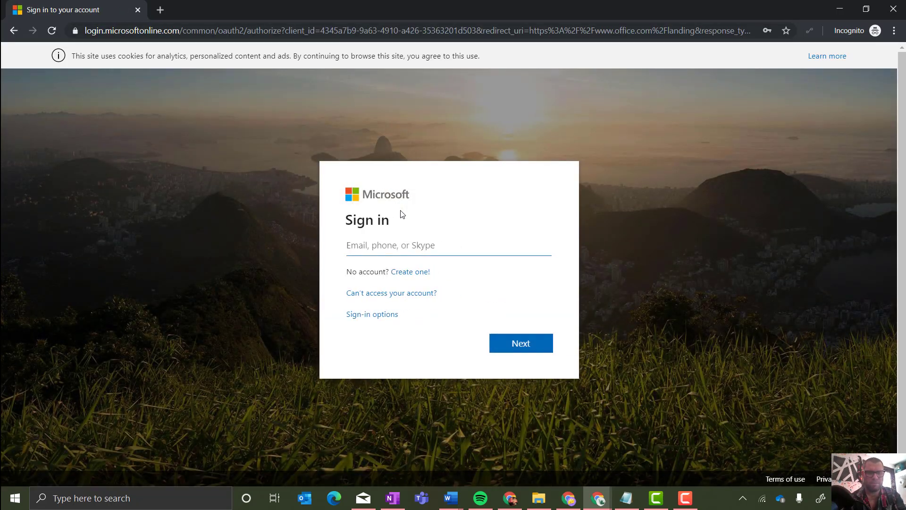
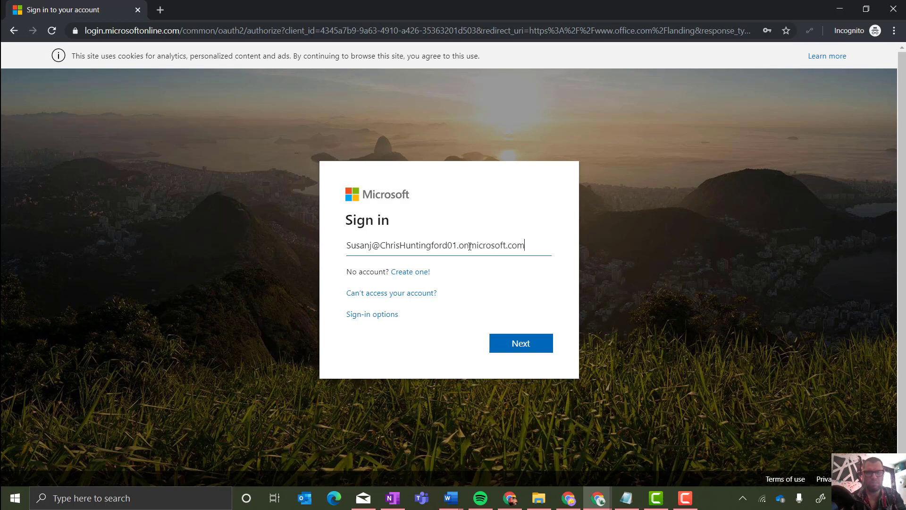
{"action": "left_click", "coordinate": [521, 336]}
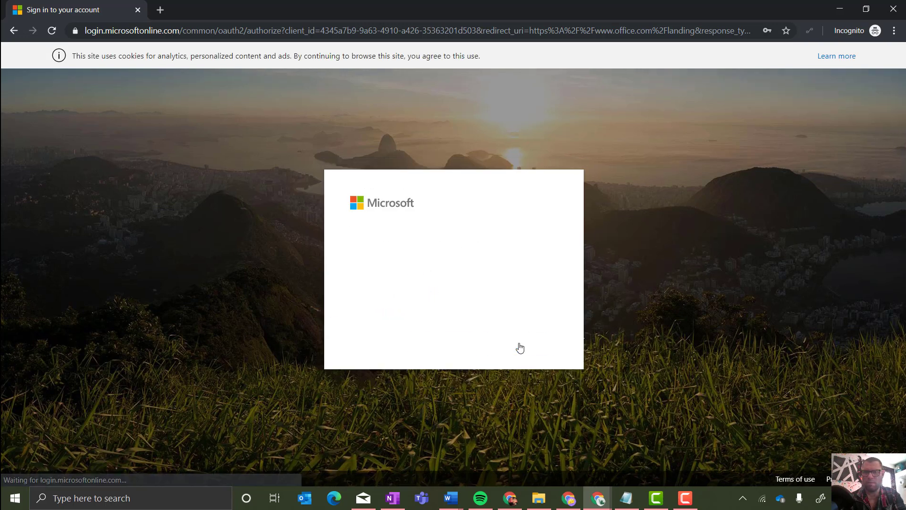
{"action": "type", "text": "****"}
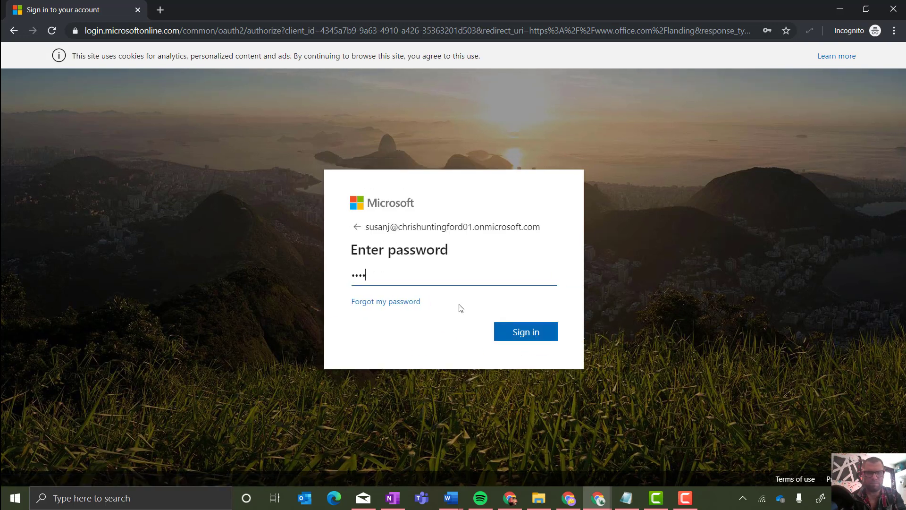
{"action": "left_click", "coordinate": [531, 331]}
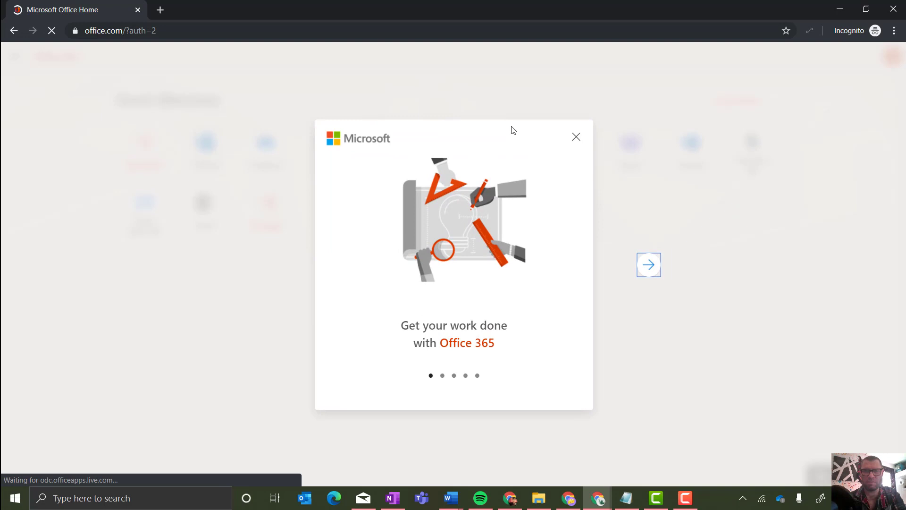
Dismiss the Office 365 welcome tips and load the Power Platform admin center via 'admin'.
{"action": "left_click", "coordinate": [576, 137]}
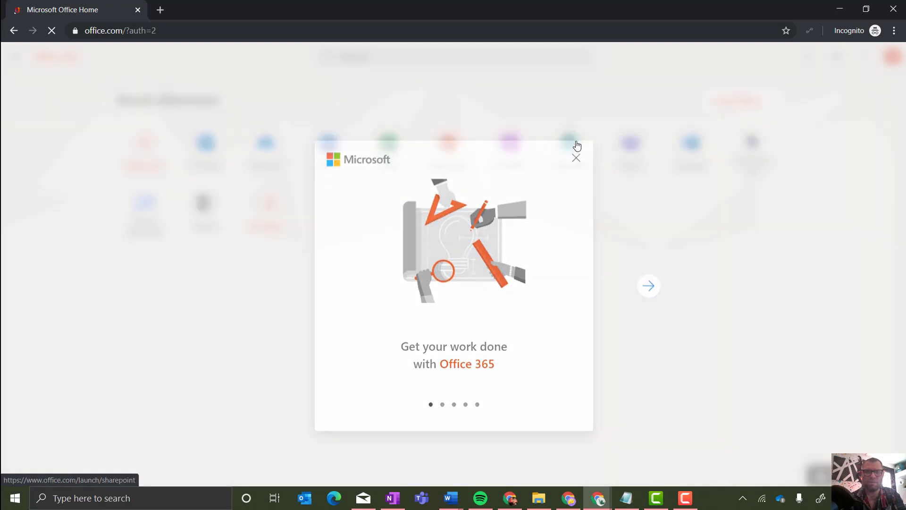
{"action": "left_click", "coordinate": [808, 207]}
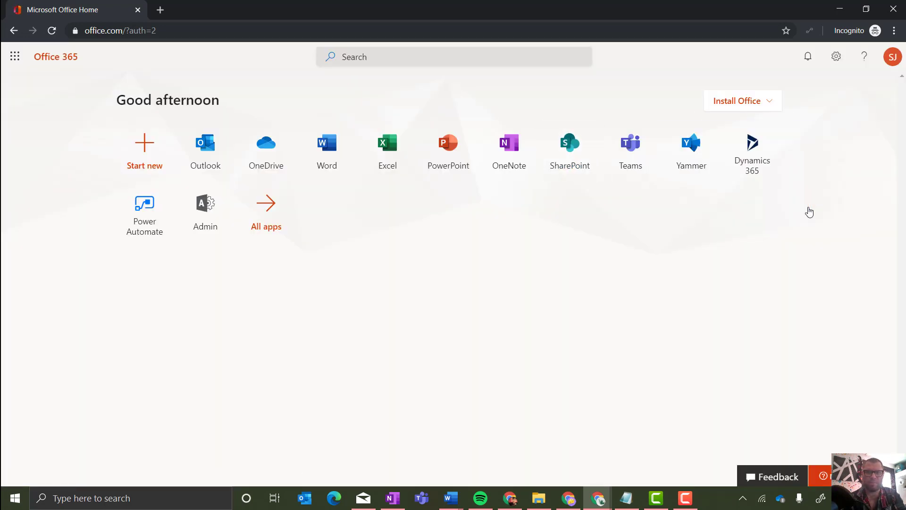
{"action": "left_click", "coordinate": [234, 34]}
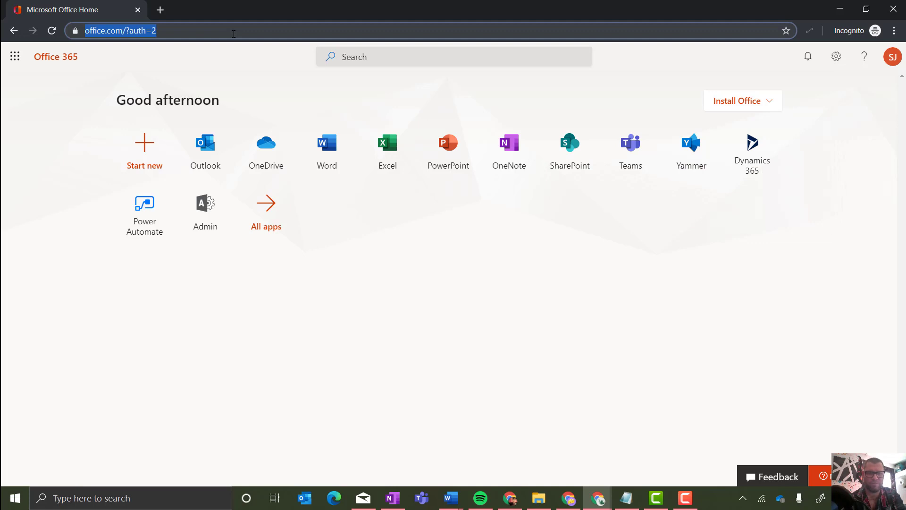
{"action": "type", "text": "admin"}
{"action": "key", "text": "Right"}
{"action": "key", "text": "Return"}
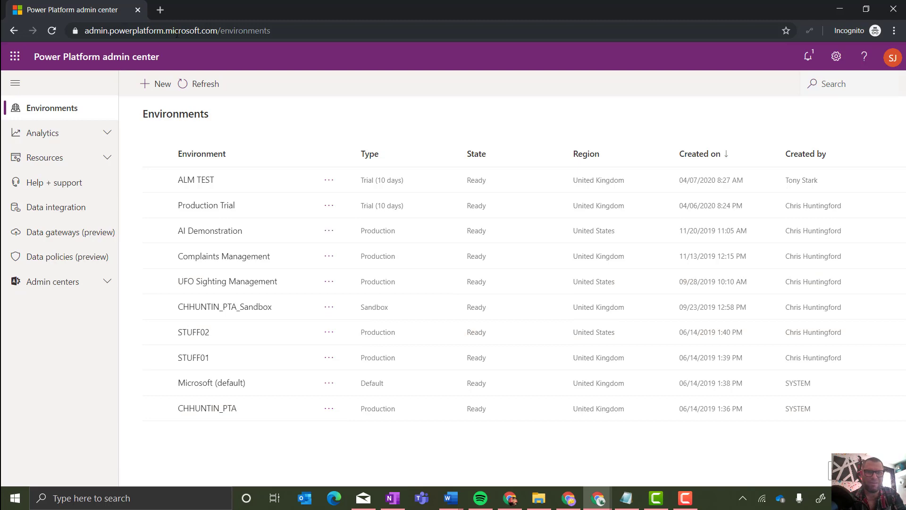
Start a new environment named 'Dev - PowerAppsAirlift'.
{"action": "left_click", "coordinate": [163, 13]}
{"action": "left_click", "coordinate": [97, 9]}
{"action": "left_click", "coordinate": [163, 85]}
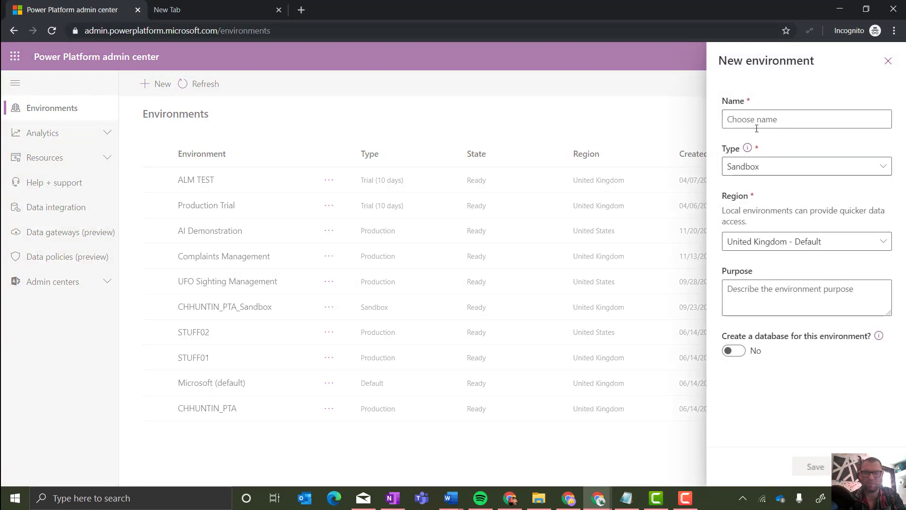
{"action": "left_click", "coordinate": [768, 121]}
{"action": "type", "text": "Dev -"}
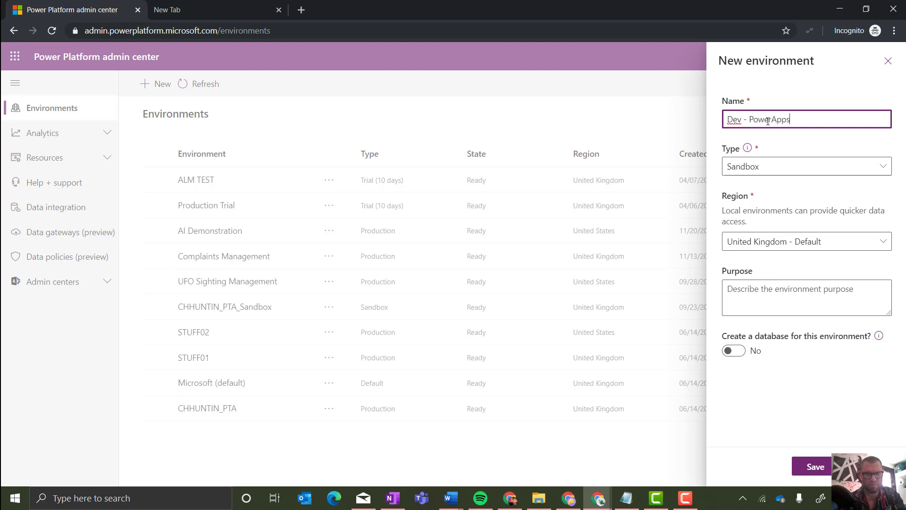
{"action": "type", "text": "PowerAppsAirlift"}
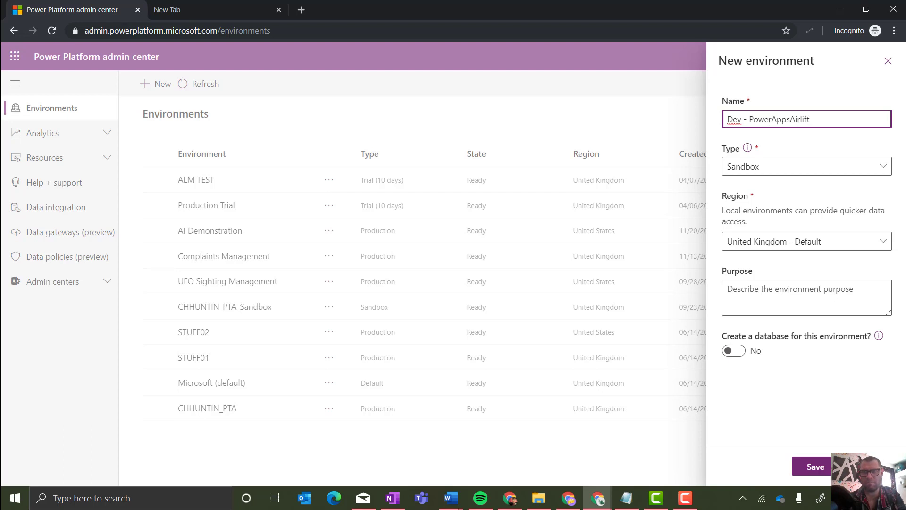
{"action": "key", "text": "Tab"}
Make the environment a Trial with a database and continue to database settings.
{"action": "left_click", "coordinate": [787, 168]}
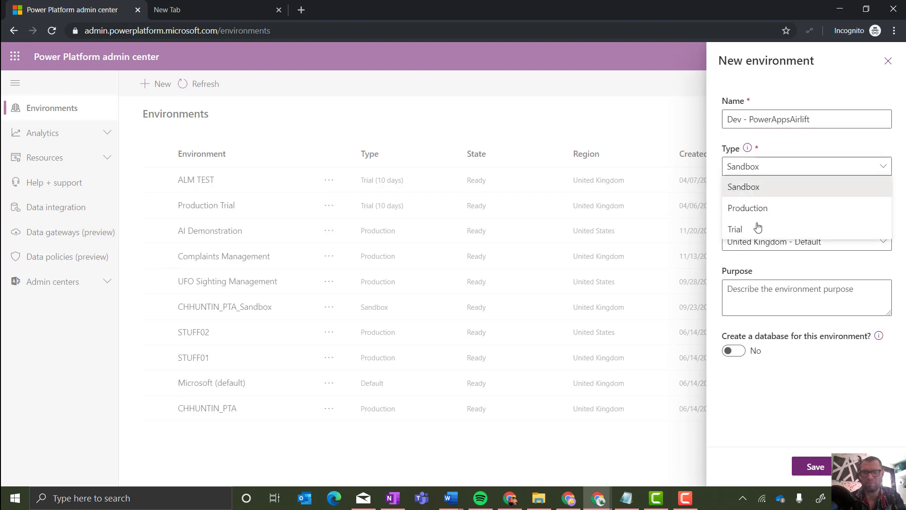
{"action": "left_click", "coordinate": [758, 229]}
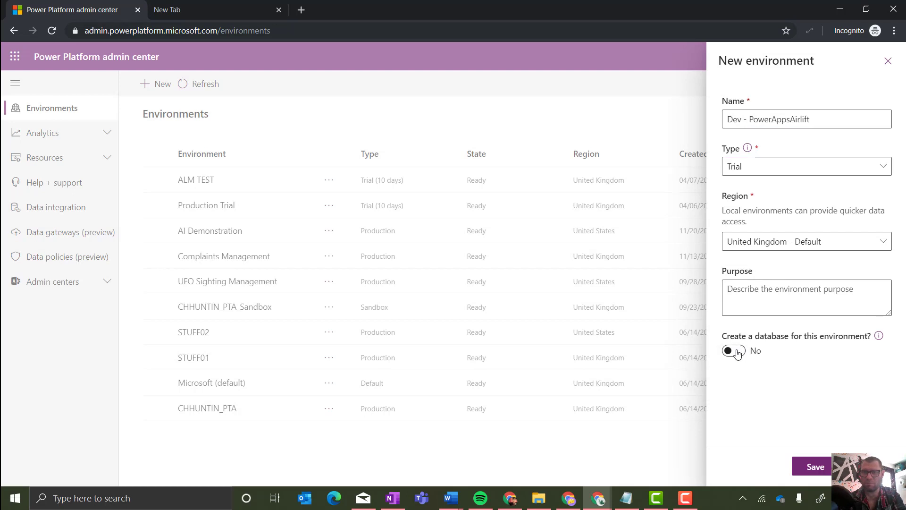
{"action": "left_click", "coordinate": [743, 350]}
{"action": "left_click", "coordinate": [814, 471]}
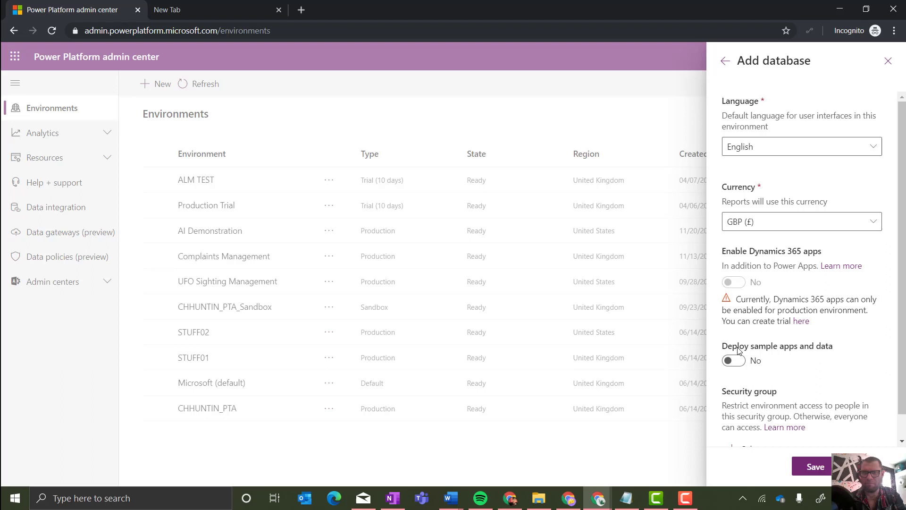
Set 'Deploy sample apps and data' to Yes and save to create the environment.
{"action": "left_click", "coordinate": [741, 361]}
{"action": "left_click", "coordinate": [822, 466]}
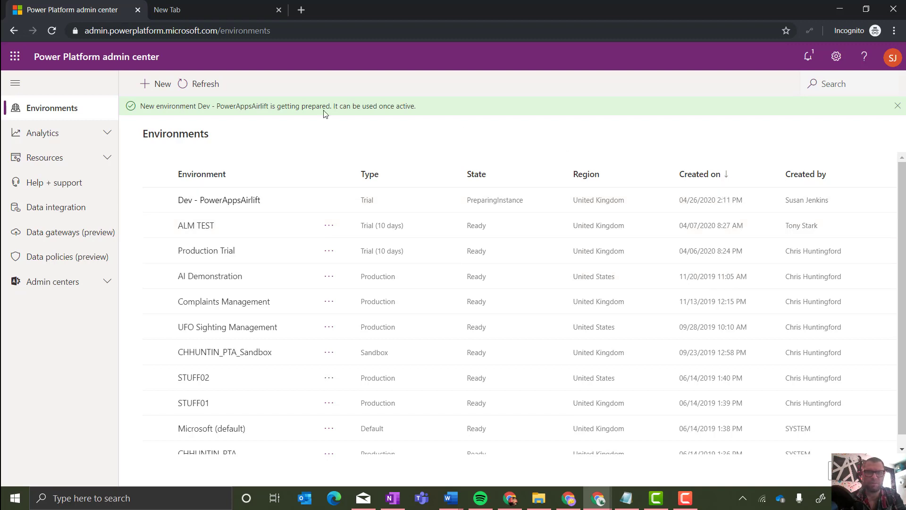
Refresh the environments list twice to check the Dev - PowerAppsAirlift status.
{"action": "left_click", "coordinate": [211, 89]}
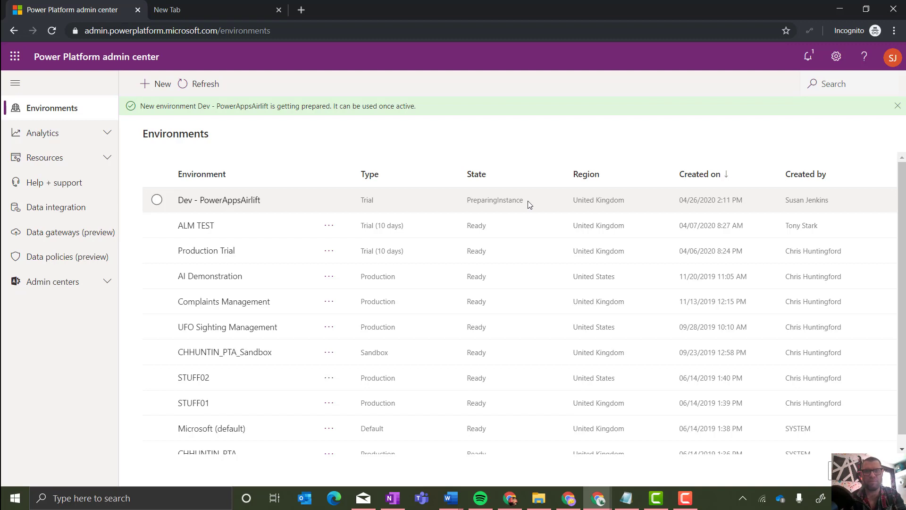
{"action": "left_click", "coordinate": [203, 83]}
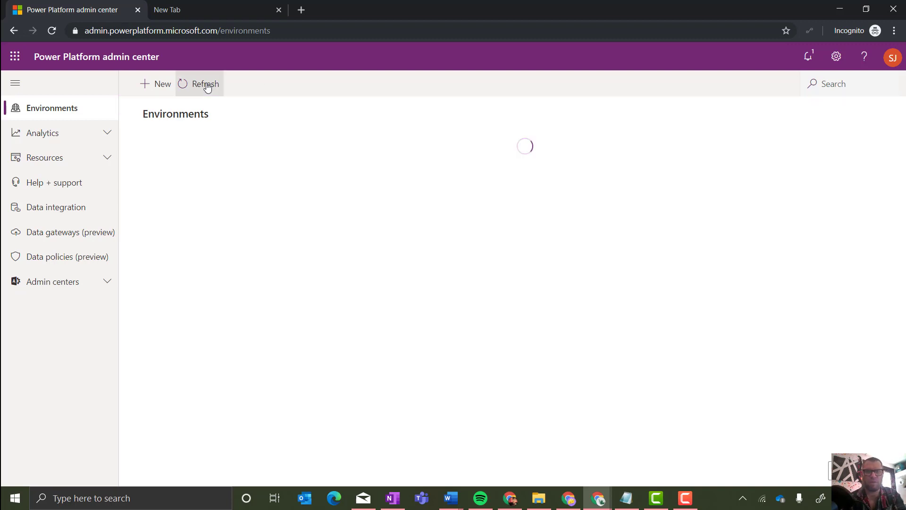
Load make.powerapps.com in the empty second tab, then return to the original Power Apps tab.
{"action": "left_click", "coordinate": [230, 11]}
{"action": "type", "text": "make.powerapps.com"}
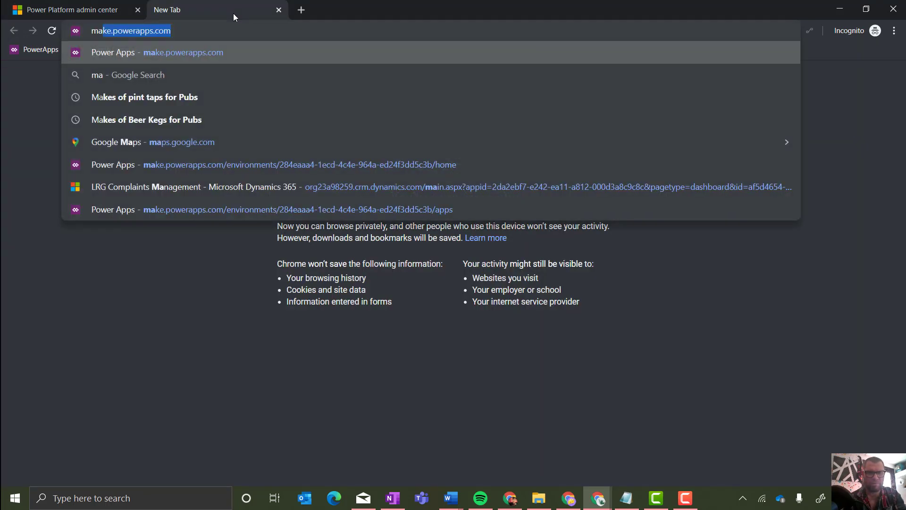
{"action": "key", "text": "Return"}
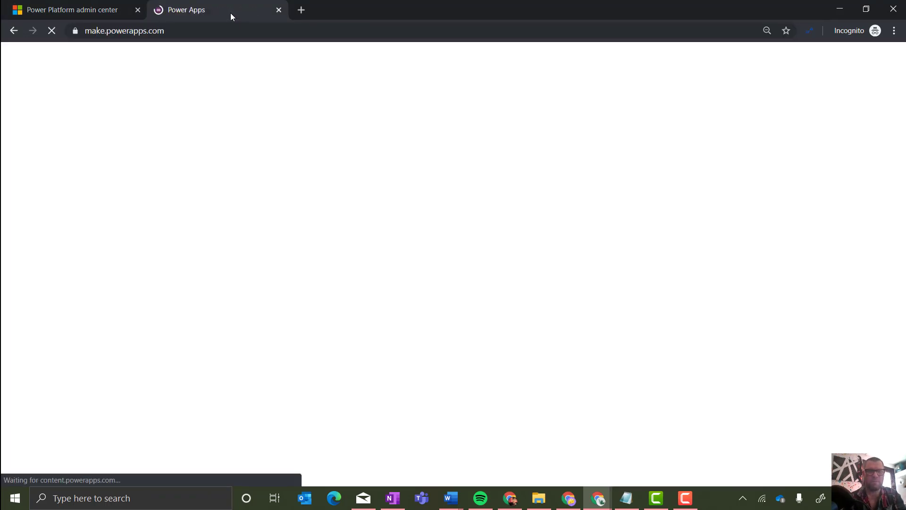
{"action": "left_click", "coordinate": [87, 9]}
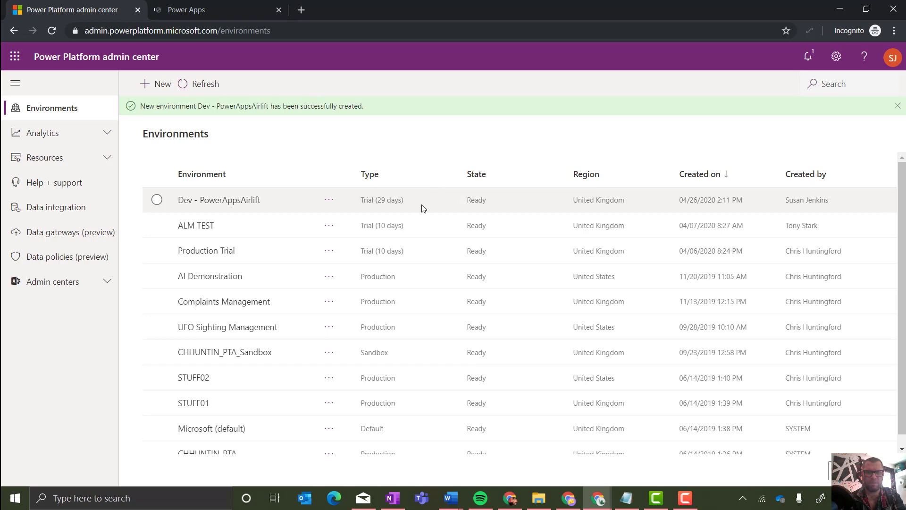
{"action": "left_click", "coordinate": [244, 14]}
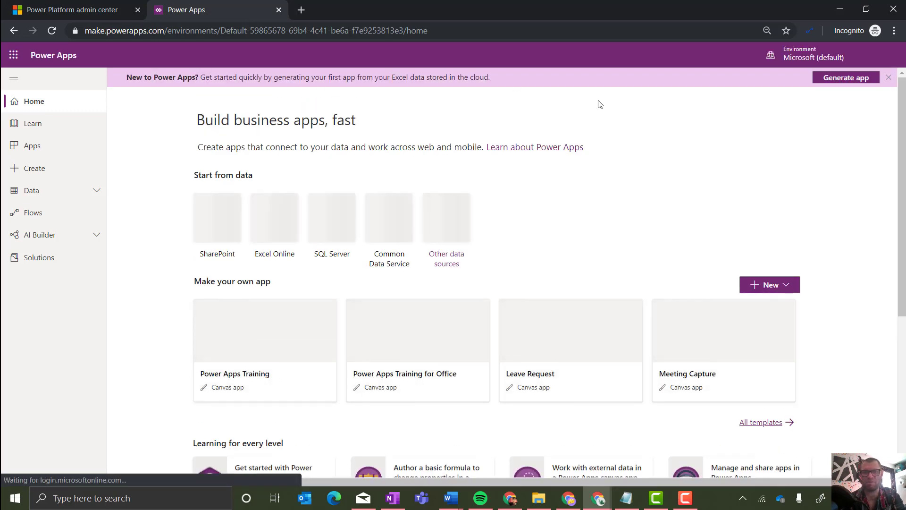
Dismiss the banner, switch to the ALM TEST environment and list its entities under Data.
{"action": "left_click", "coordinate": [888, 78]}
{"action": "left_click", "coordinate": [761, 59]}
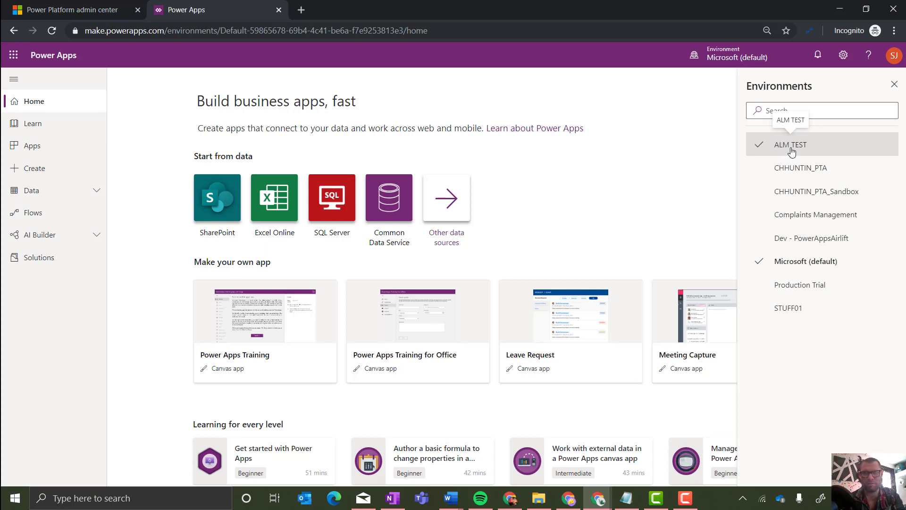
{"action": "left_click", "coordinate": [791, 148]}
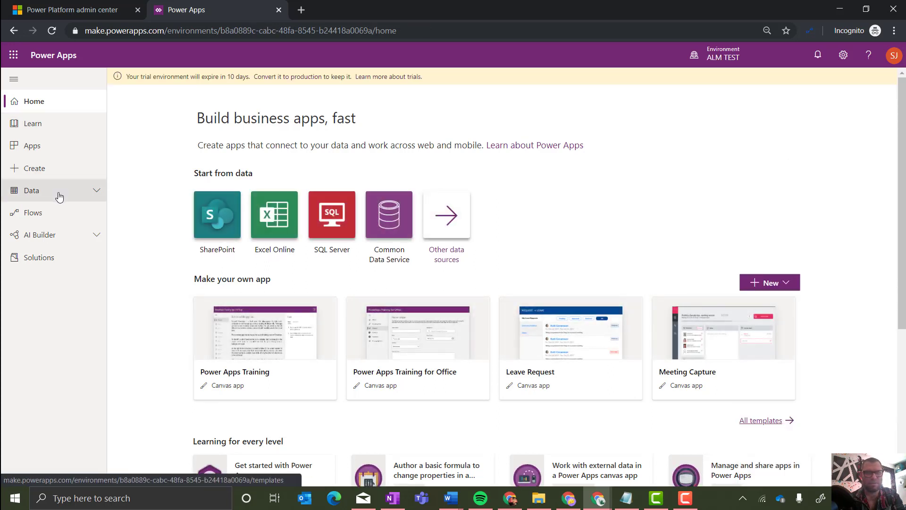
{"action": "left_click", "coordinate": [58, 195]}
{"action": "left_click", "coordinate": [54, 217]}
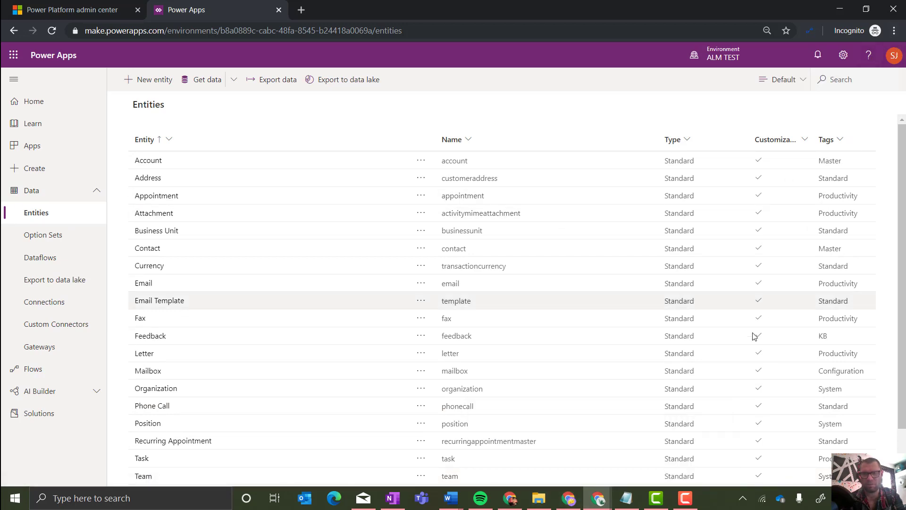
Switch to the other Chrome window showing the Solutions list via the taskbar preview.
{"action": "left_click", "coordinate": [600, 507]}
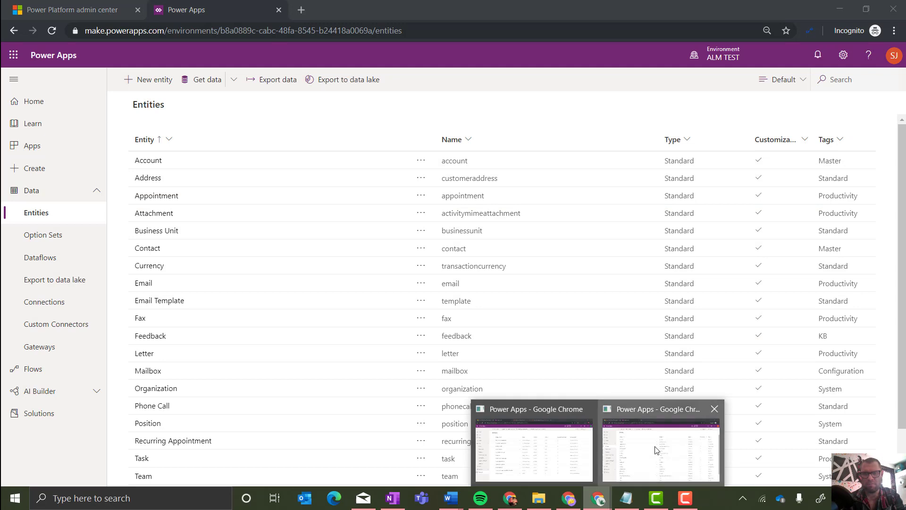
{"action": "left_click", "coordinate": [658, 451]}
{"action": "mouse_move", "coordinate": [598, 497]}
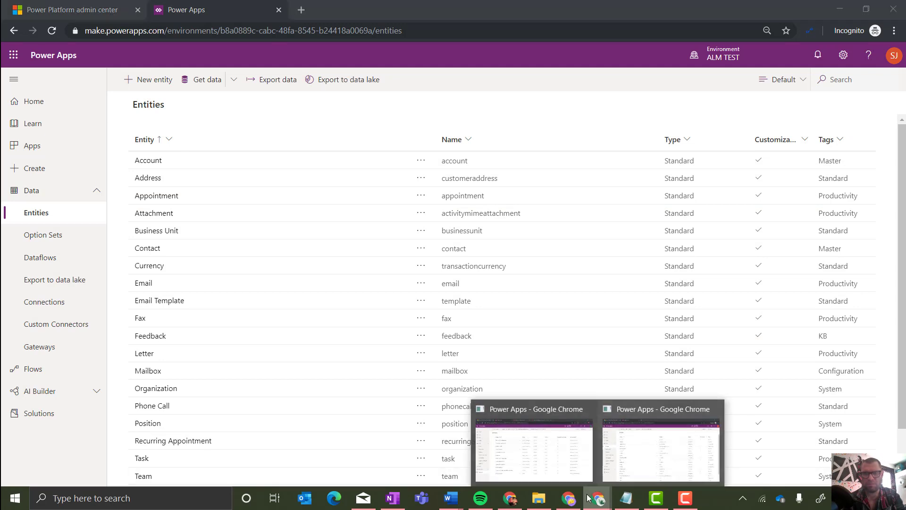
{"action": "left_click", "coordinate": [548, 471]}
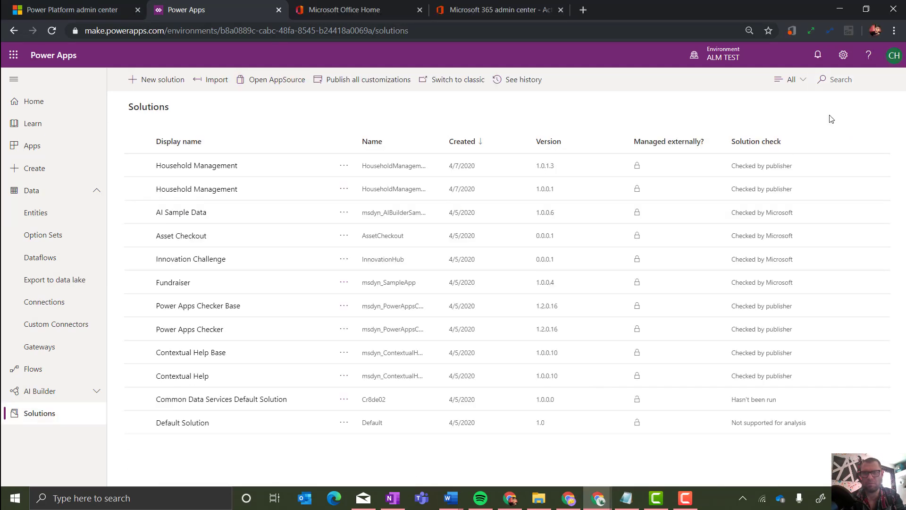
Check the signed-in account and refresh the admin center list to find Dev - PowerAppsAirlift Ready.
{"action": "left_click", "coordinate": [892, 58]}
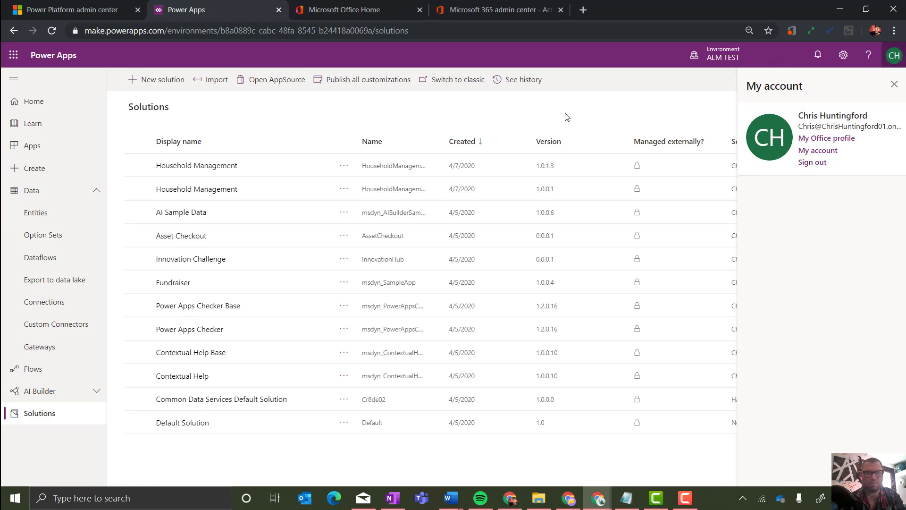
{"action": "left_click", "coordinate": [60, 7]}
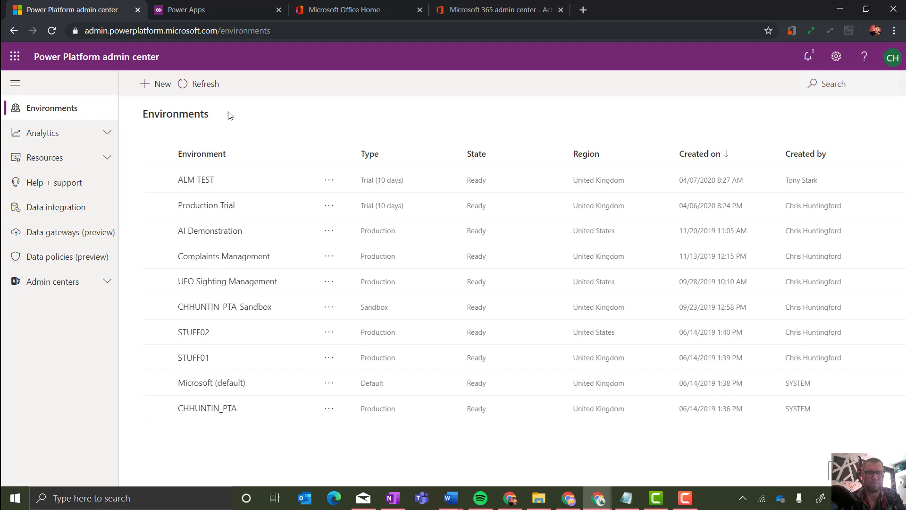
{"action": "left_click", "coordinate": [203, 90]}
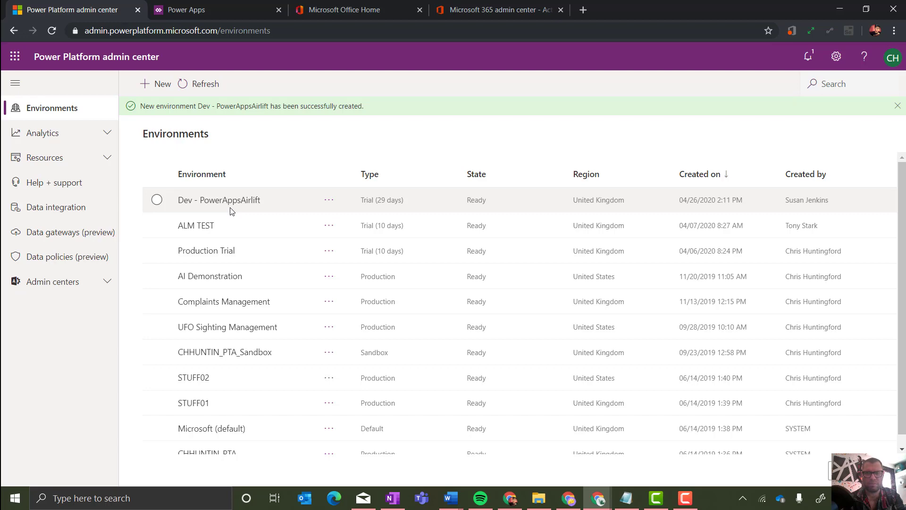
Reload Power Apps until Dev - PowerAppsAirlift is listed, then switch to that environment.
{"action": "left_click", "coordinate": [222, 12]}
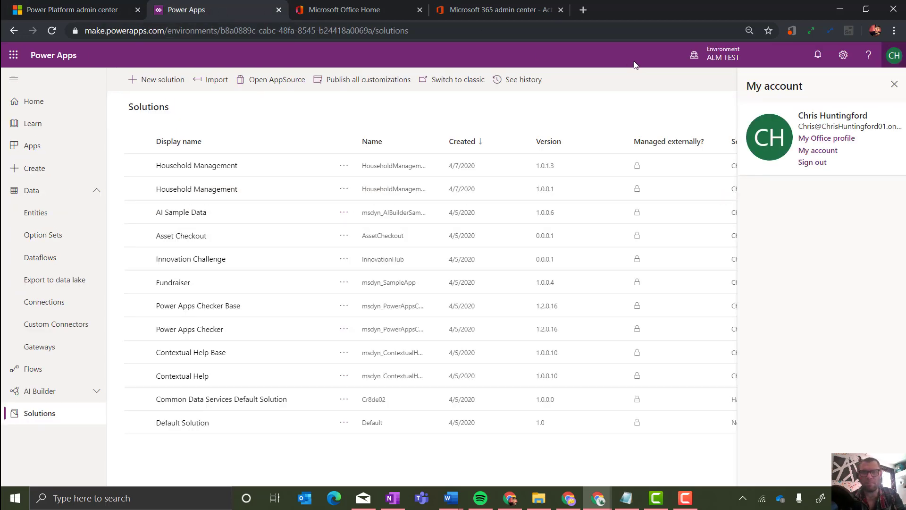
{"action": "left_click", "coordinate": [720, 53]}
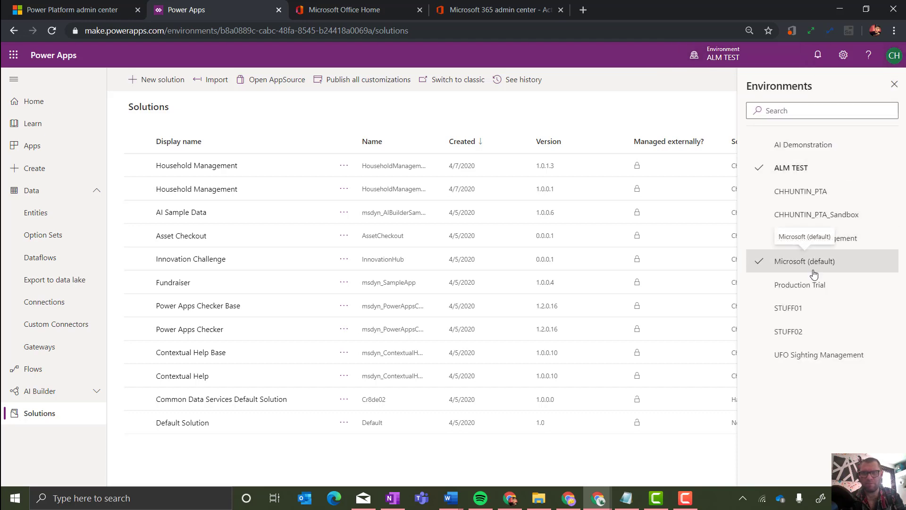
{"action": "left_click", "coordinate": [52, 30]}
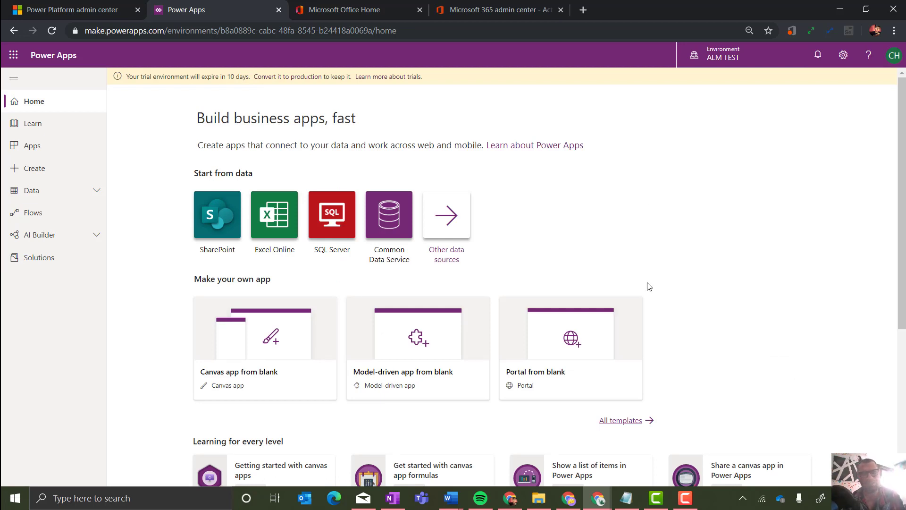
{"action": "left_click", "coordinate": [53, 33]}
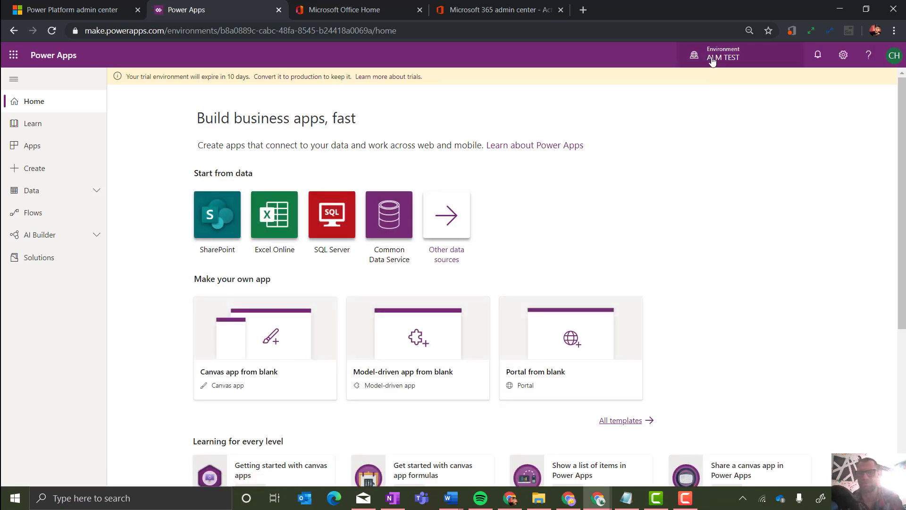
{"action": "left_click", "coordinate": [711, 61]}
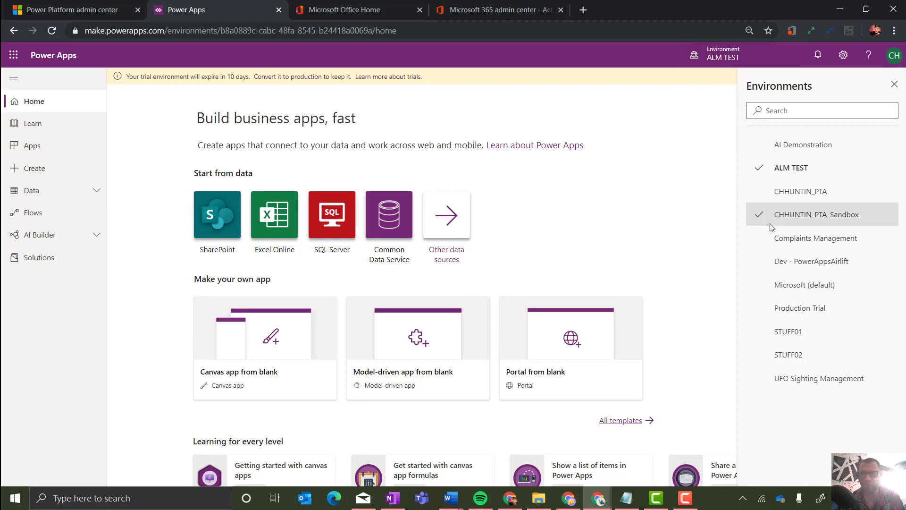
{"action": "left_click", "coordinate": [785, 263]}
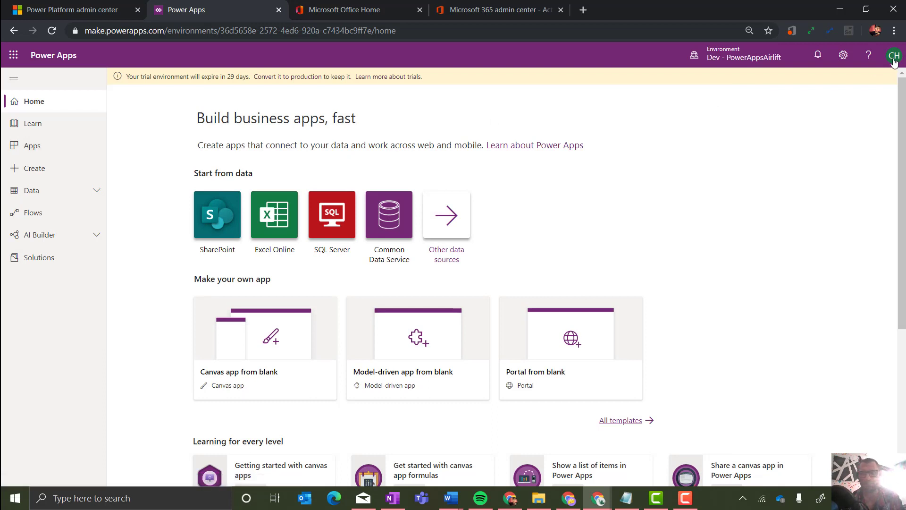
Under Data > Entities, create a new entity with display name JEFF (plural JEFFS).
{"action": "left_click", "coordinate": [47, 190]}
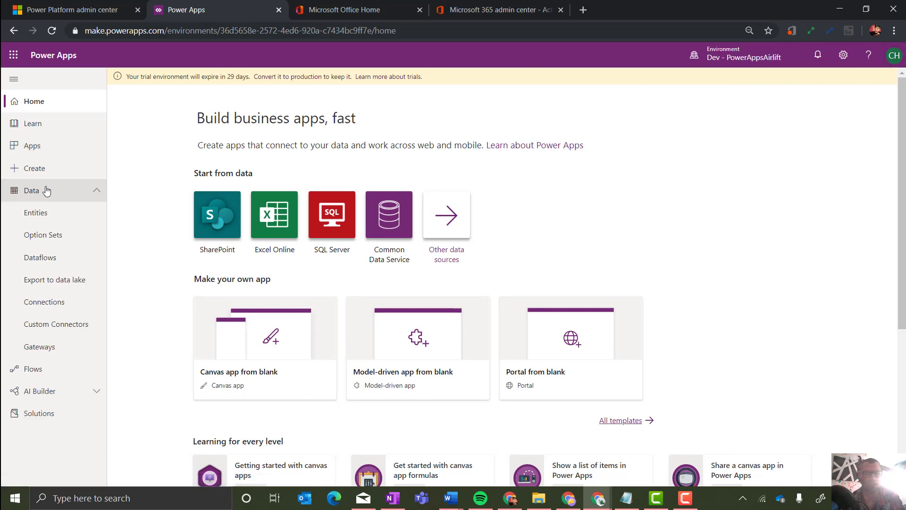
{"action": "left_click", "coordinate": [51, 215]}
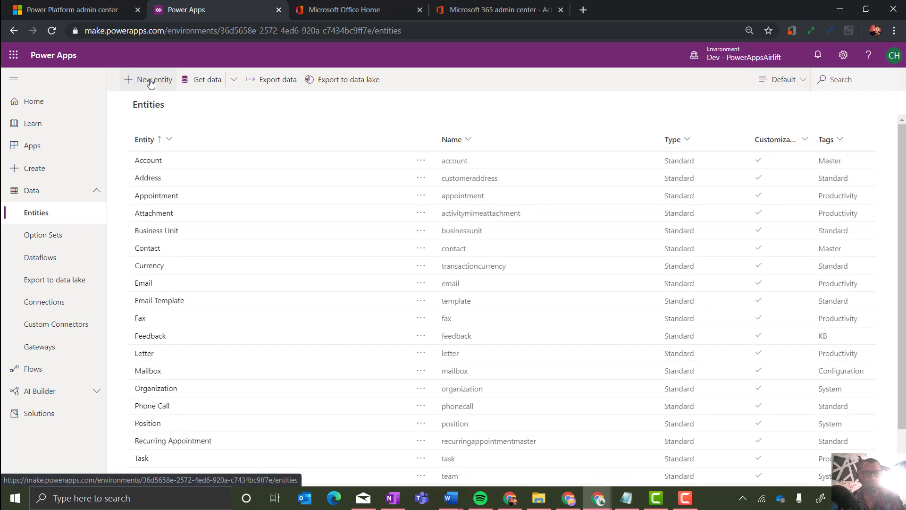
{"action": "left_click", "coordinate": [151, 81]}
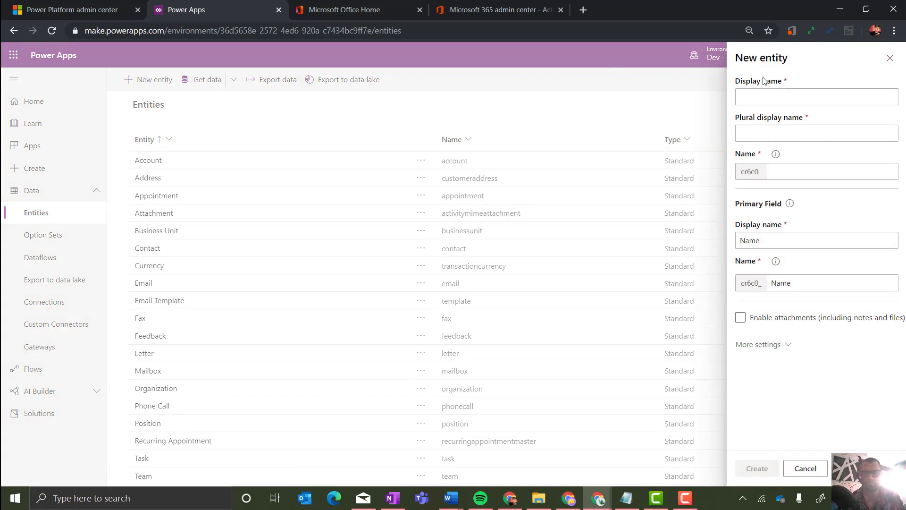
{"action": "left_click", "coordinate": [767, 92]}
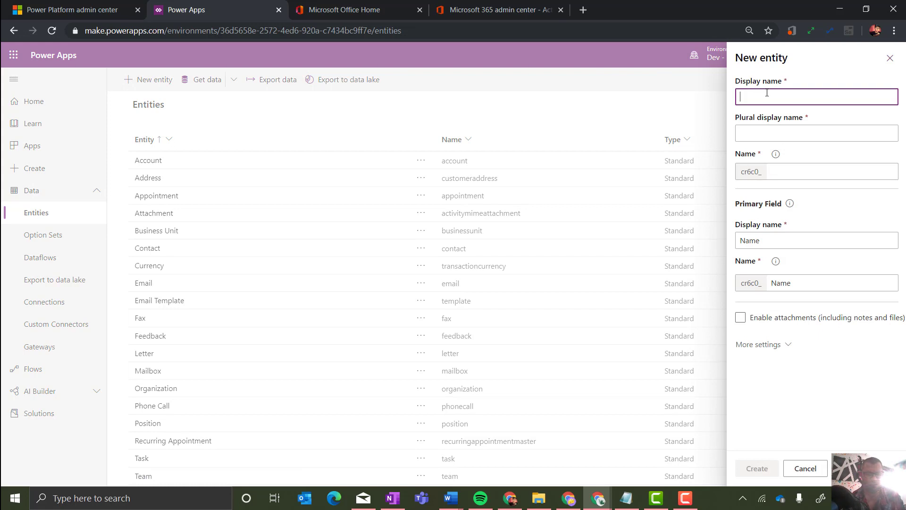
{"action": "type", "text": "JEFF"}
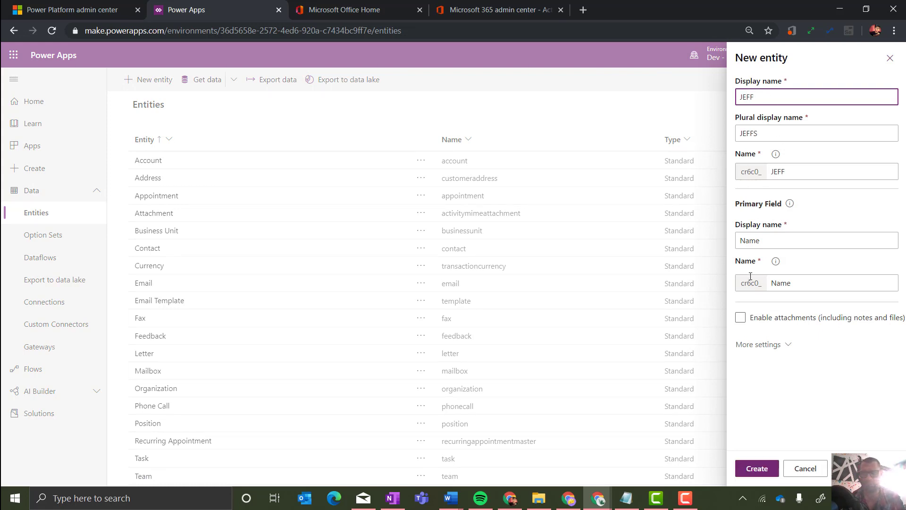
{"action": "left_click", "coordinate": [757, 468]}
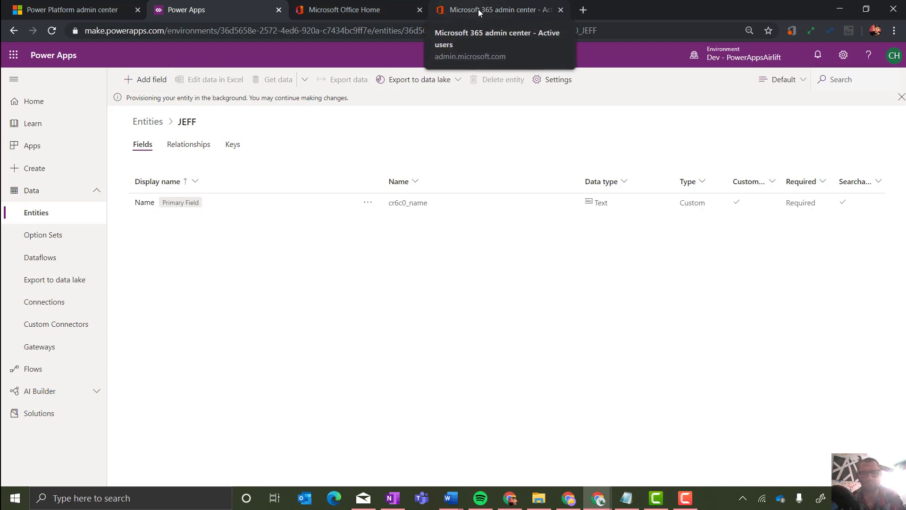
Open Dev - PowerAppsAirlift's settings in the admin center and expand Users + permissions.
{"action": "left_click", "coordinate": [52, 6]}
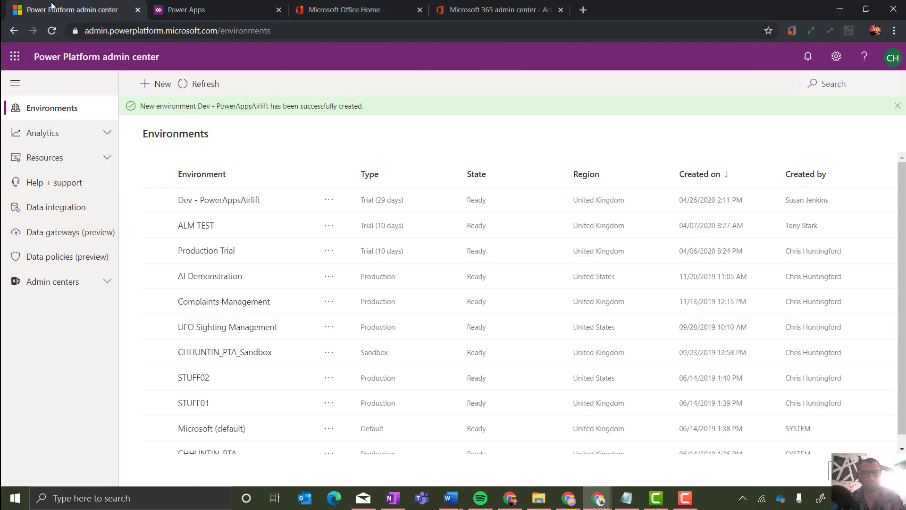
{"action": "left_click", "coordinate": [226, 200]}
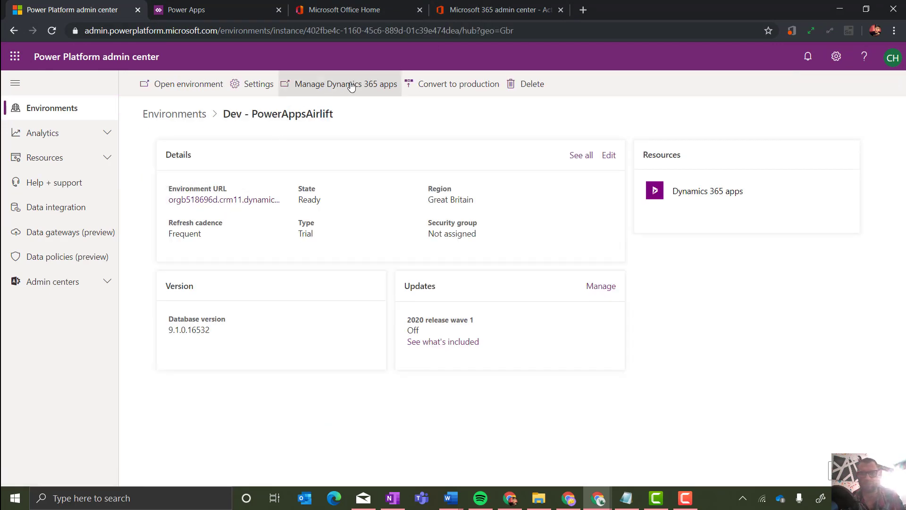
{"action": "left_click", "coordinate": [252, 88]}
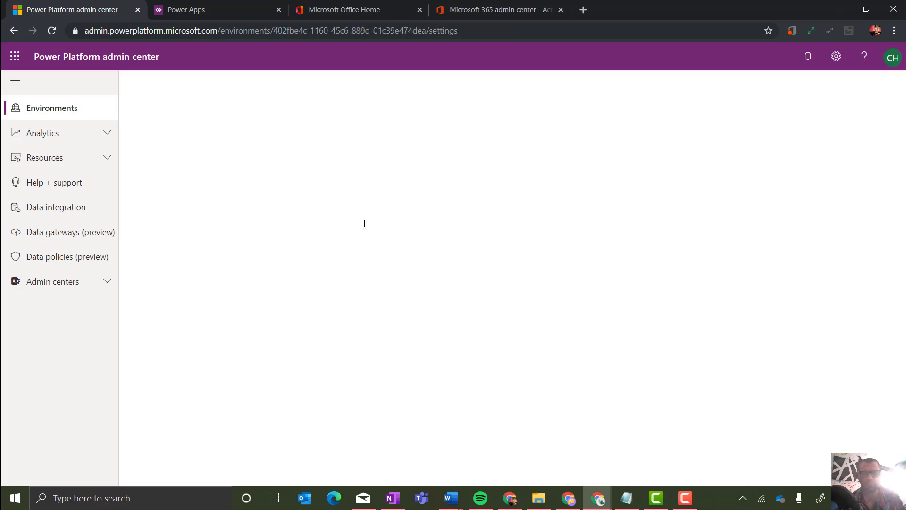
{"action": "left_click", "coordinate": [166, 244]}
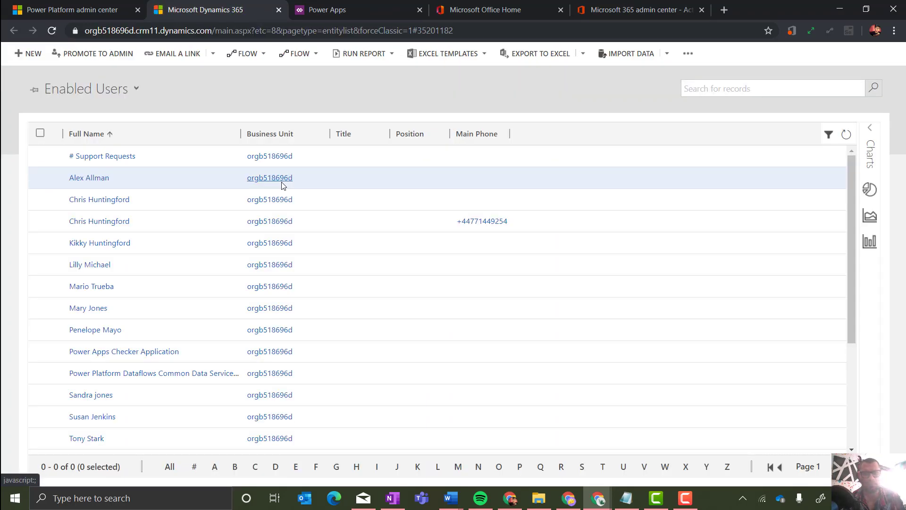
{"action": "left_click", "coordinate": [110, 202]}
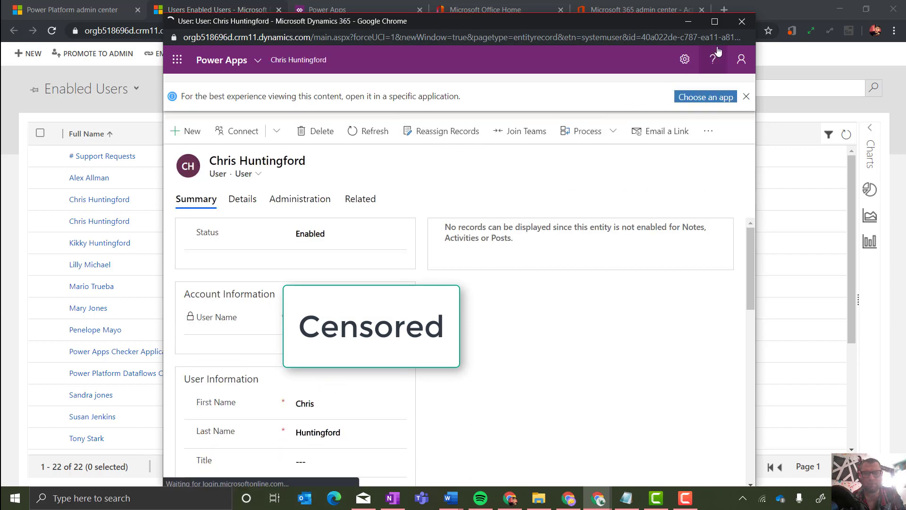
{"action": "left_click", "coordinate": [743, 20]}
{"action": "left_click", "coordinate": [94, 222]}
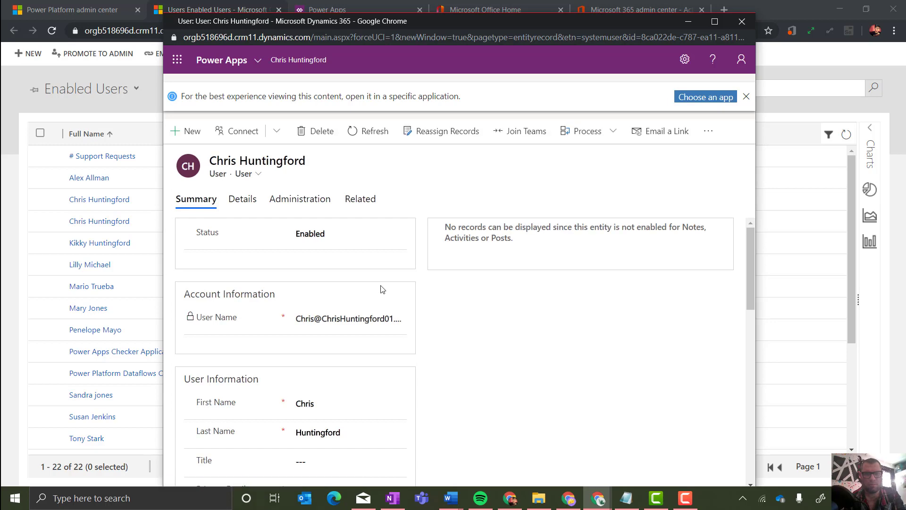
{"action": "left_click", "coordinate": [742, 22]}
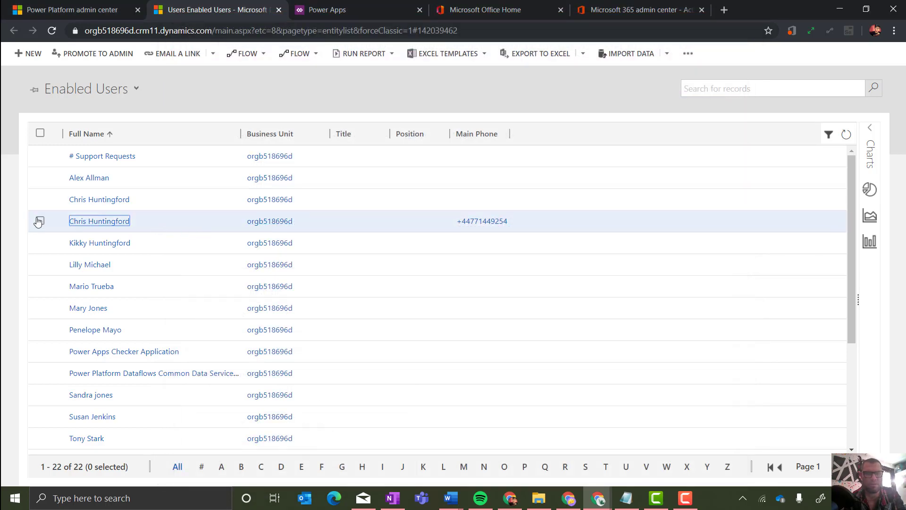
{"action": "left_click", "coordinate": [40, 220]}
{"action": "left_click", "coordinate": [360, 54]}
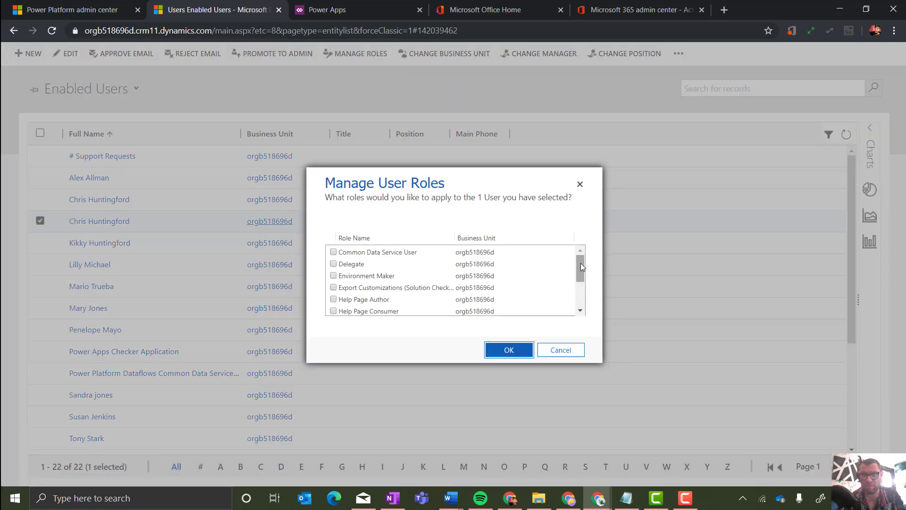
{"action": "left_click_drag", "start_coordinate": [580, 263], "coordinate": [581, 302]}
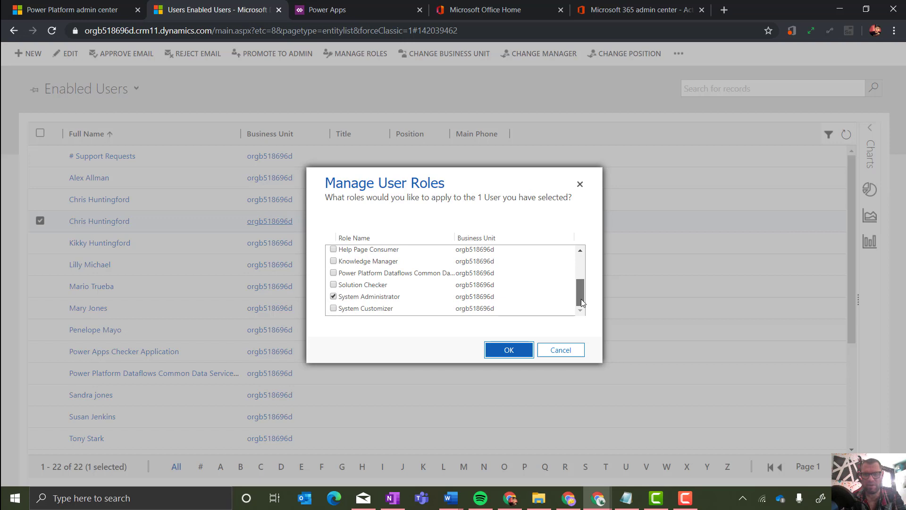
{"action": "left_click", "coordinate": [564, 350]}
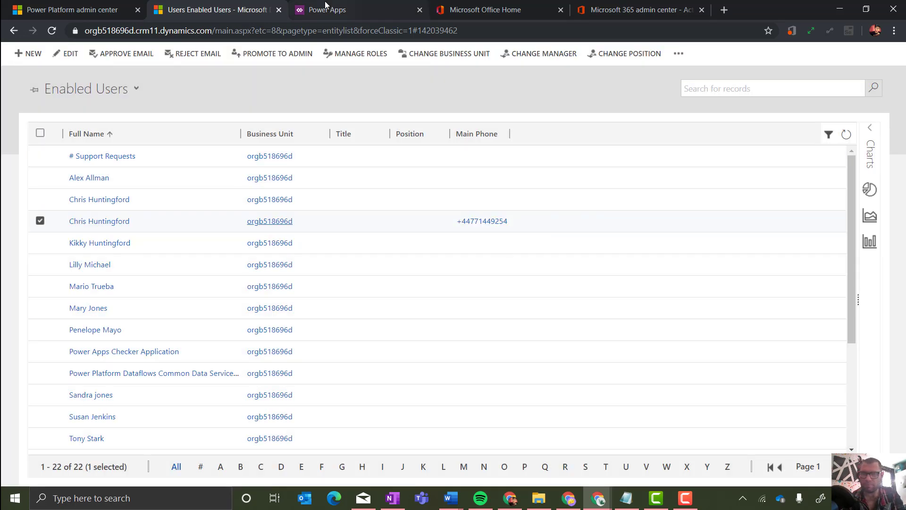
Go back to the Environments list, then open Analytics > Capacity for the storage summary.
{"action": "left_click", "coordinate": [116, 7]}
{"action": "left_click", "coordinate": [198, 102]}
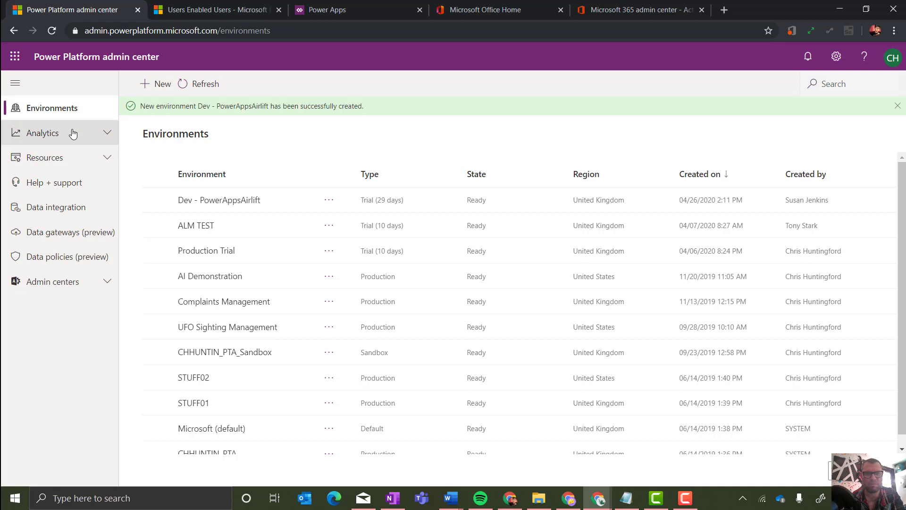
{"action": "left_click", "coordinate": [54, 134]}
{"action": "left_click", "coordinate": [52, 160]}
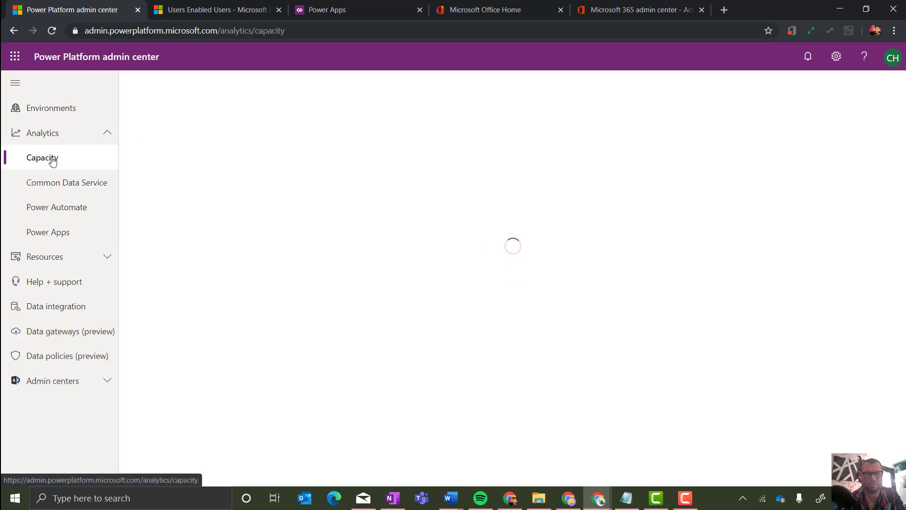